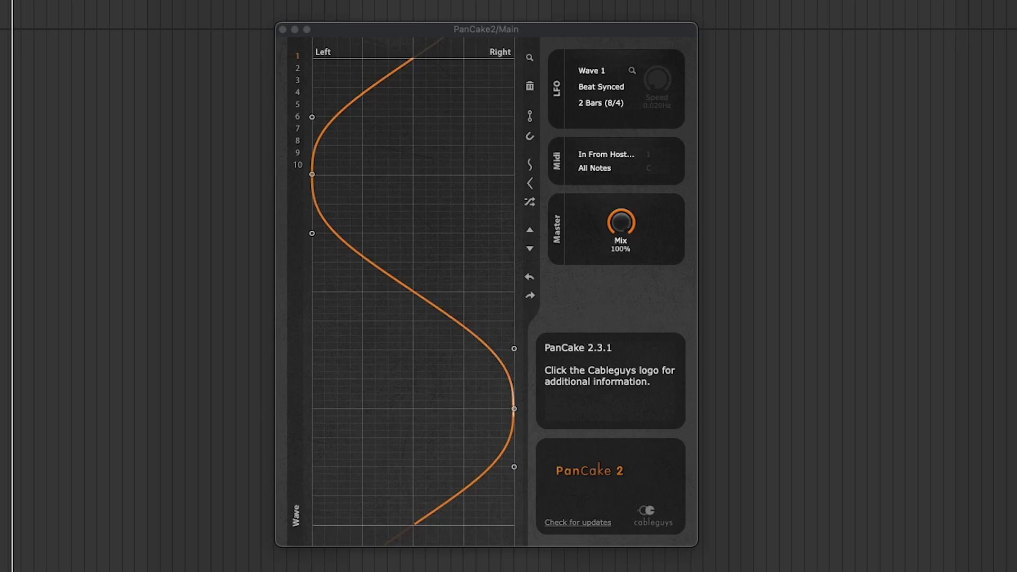
Reshape Wave 1 by moving its upper panning points between the left and right edges of the grid.
left_click(312, 127)
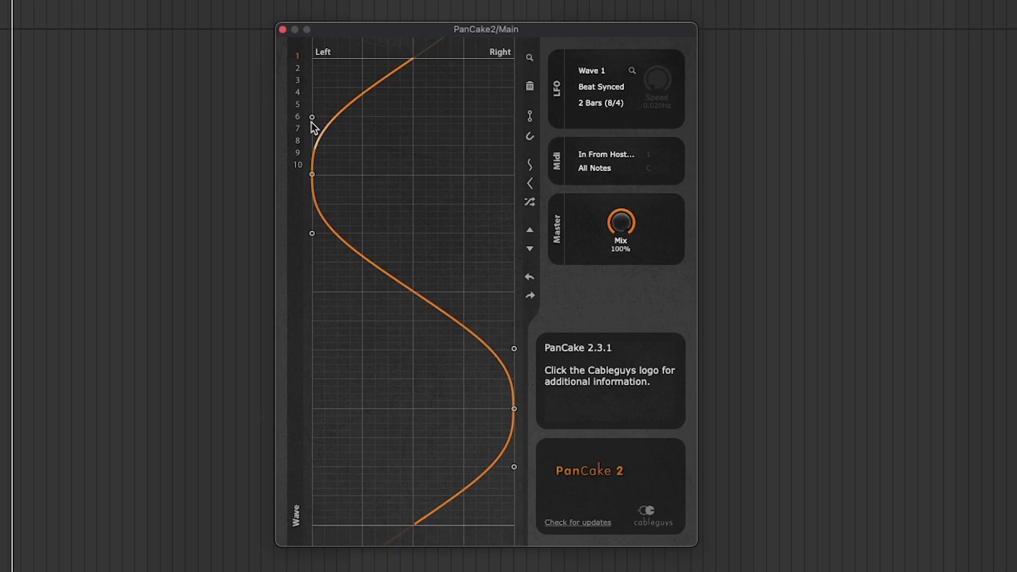
left_click_drag(312, 119, 514, 116)
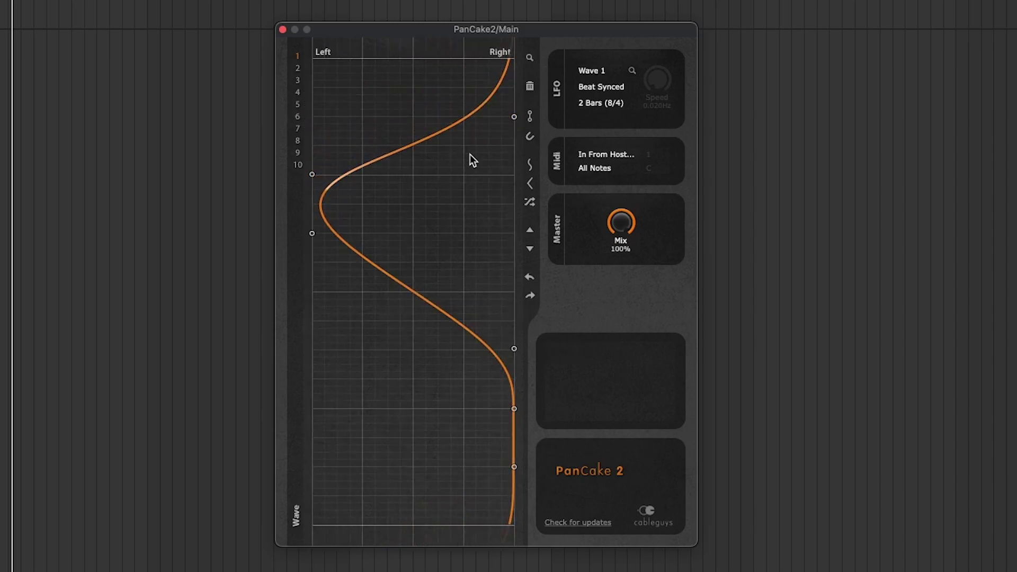
left_click_drag(312, 233, 463, 174)
mouse_move(312, 174)
left_mouse_down()
mouse_move(470, 164)
mouse_move(312, 168)
left_mouse_up()
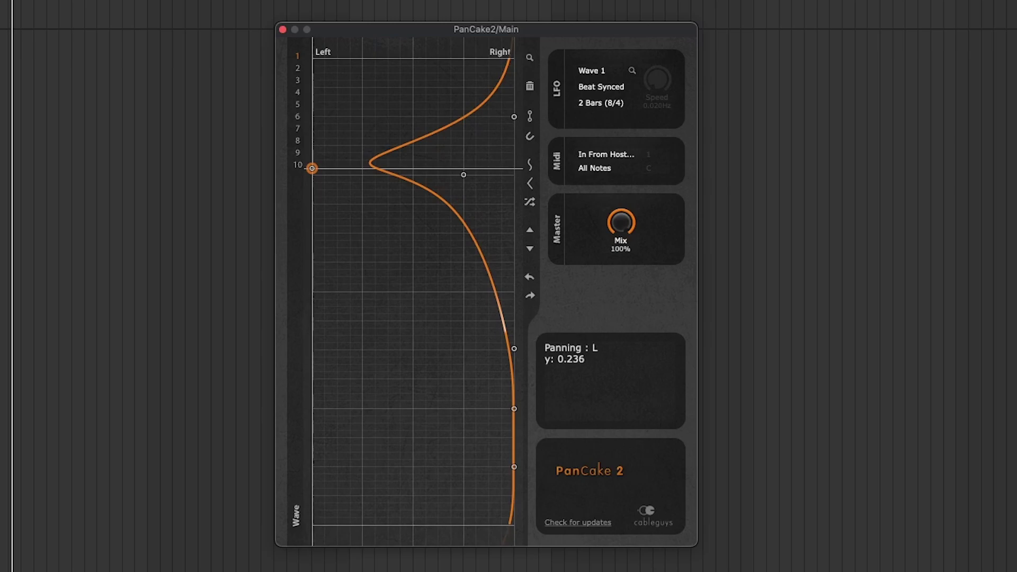
left_click_drag(463, 174, 324, 321)
Browse wave slots 2, 4 and 6, generate a random curve in slot 6, and switch to wave slot 9.
left_click(297, 68)
left_click(296, 93)
left_click(300, 117)
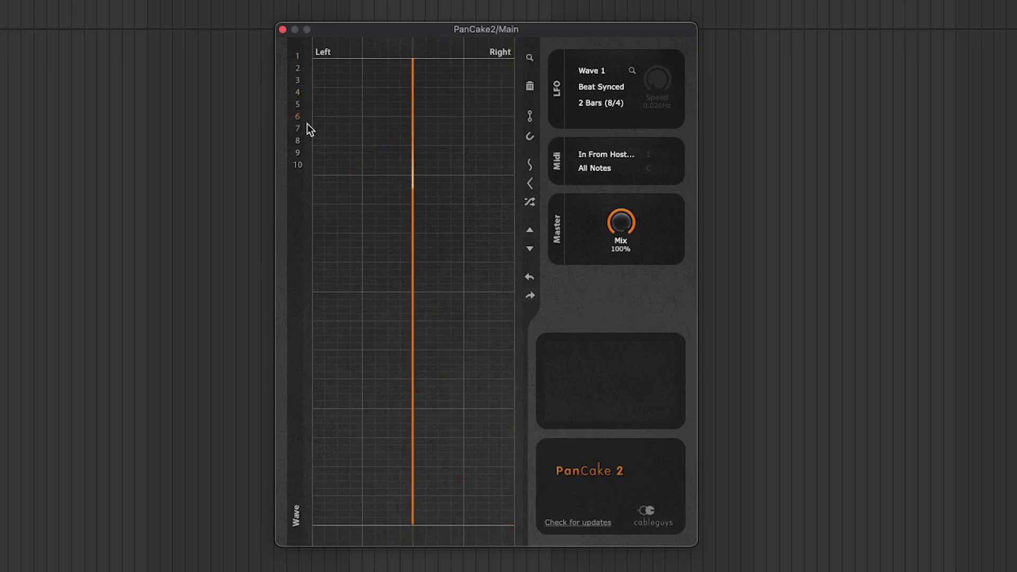
left_click(529, 165)
left_click(530, 202)
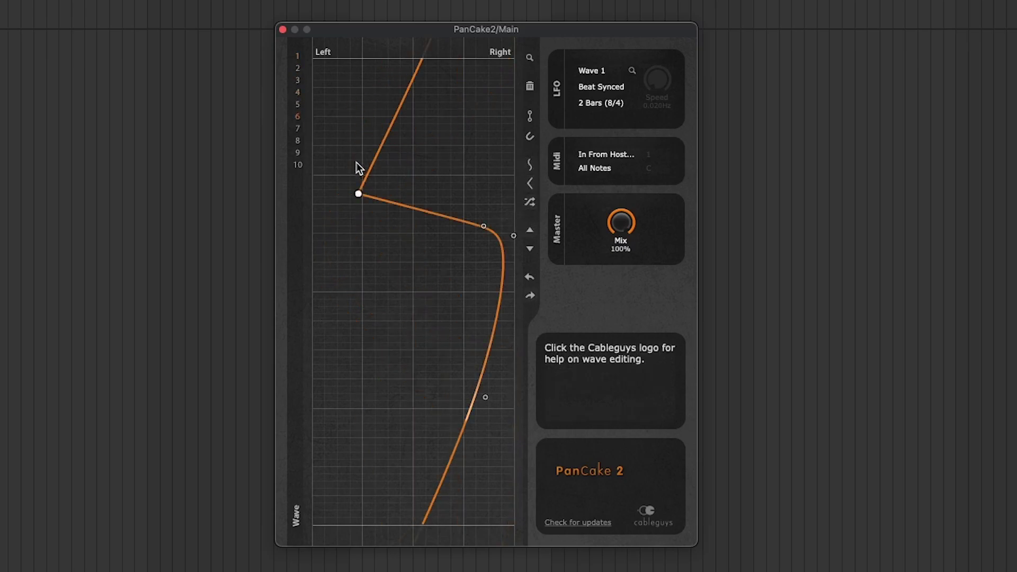
left_click(297, 152)
left_click(529, 165)
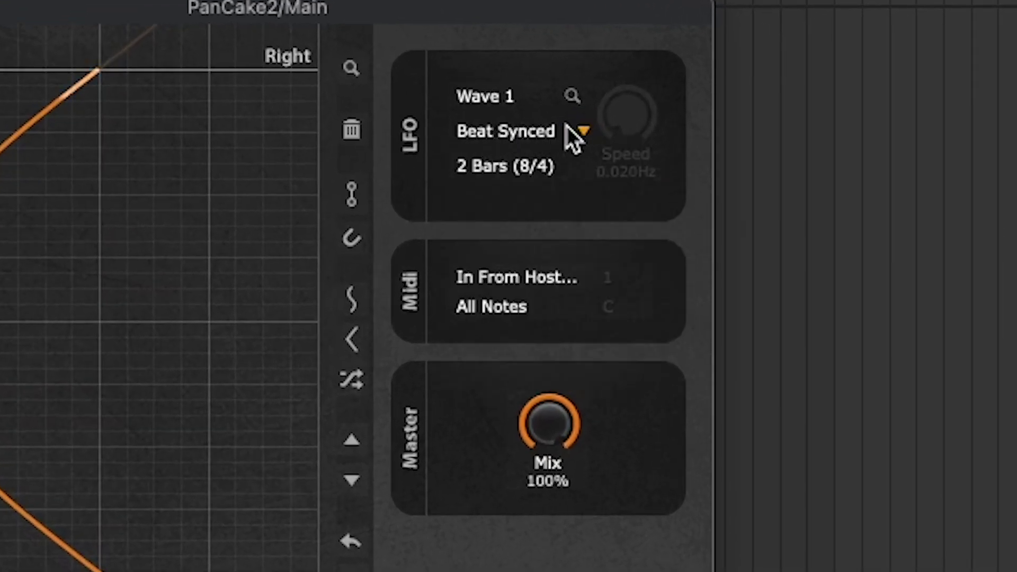
Keep the LFO in Beat Synced mode, try a rate of 1/128, and set it to 1/16.
left_click(583, 133)
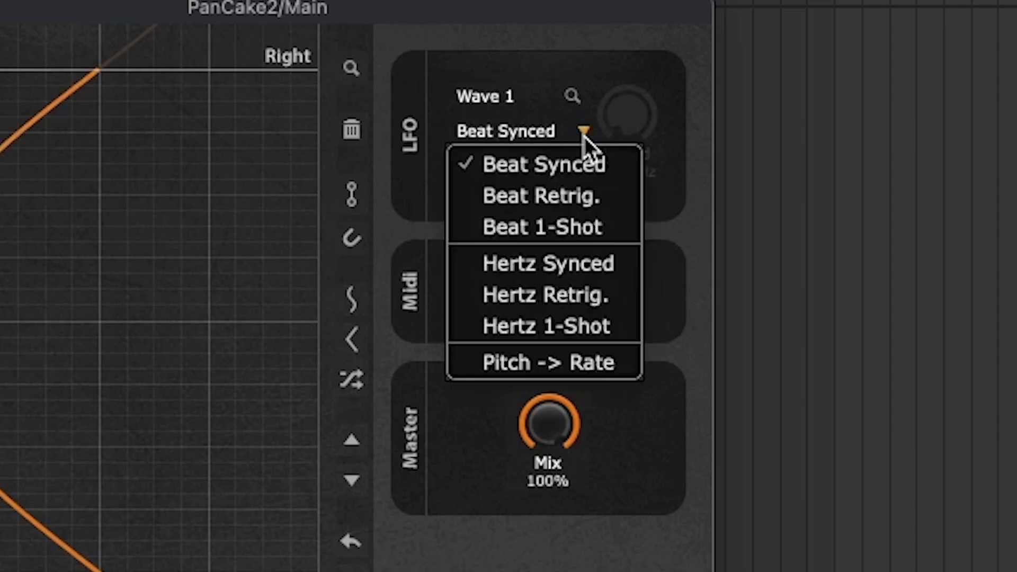
left_click(573, 168)
left_click(582, 167)
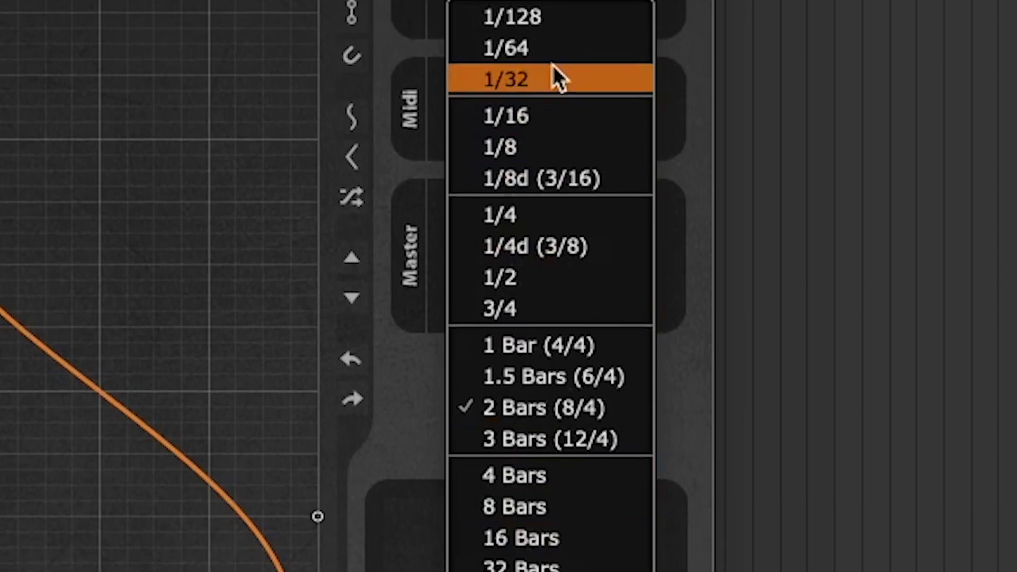
left_click(544, 18)
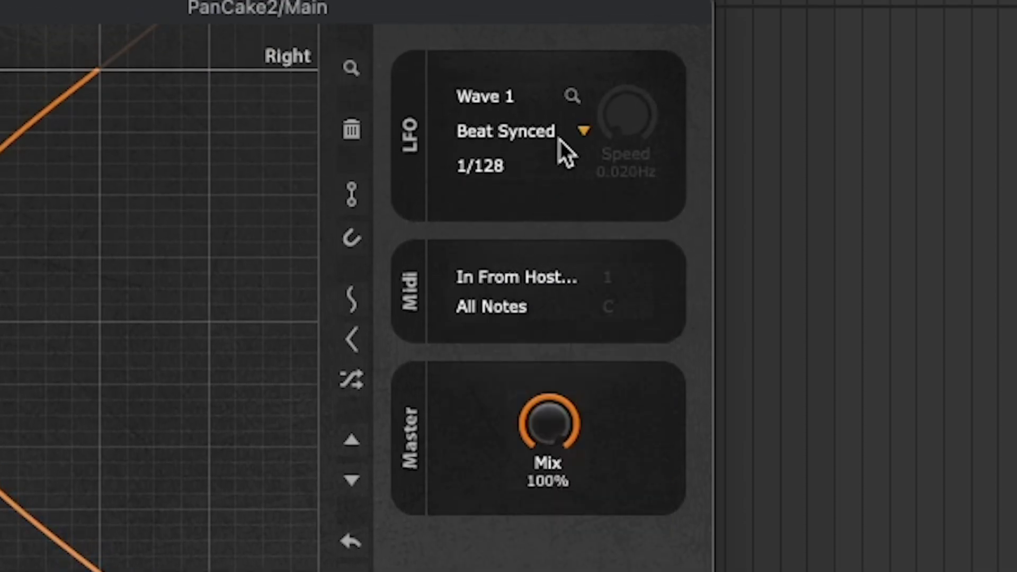
left_click(577, 167)
left_click(560, 298)
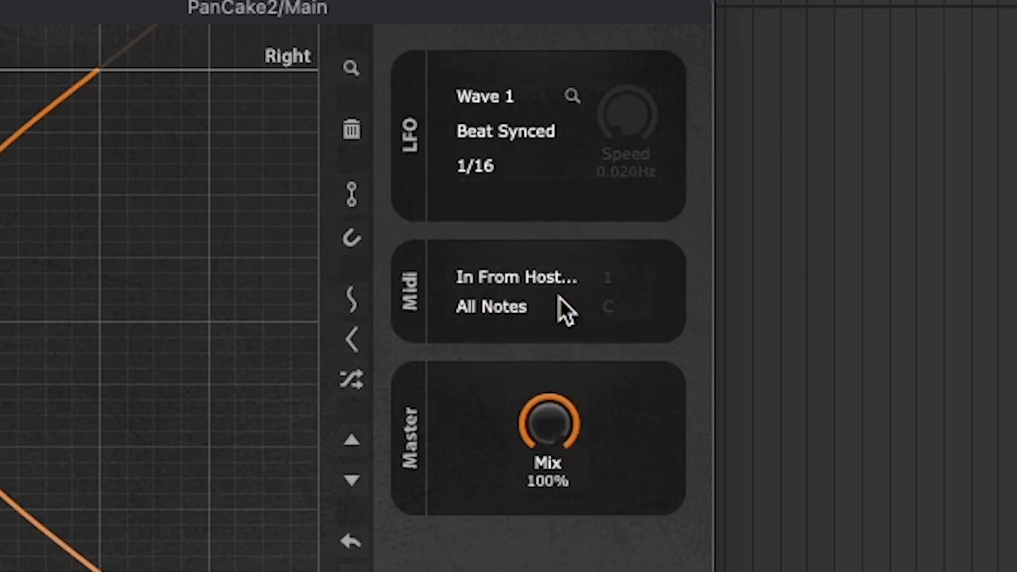
Switch the LFO to Hertz Synced mode and raise its speed to about 152 Hz.
left_click(581, 131)
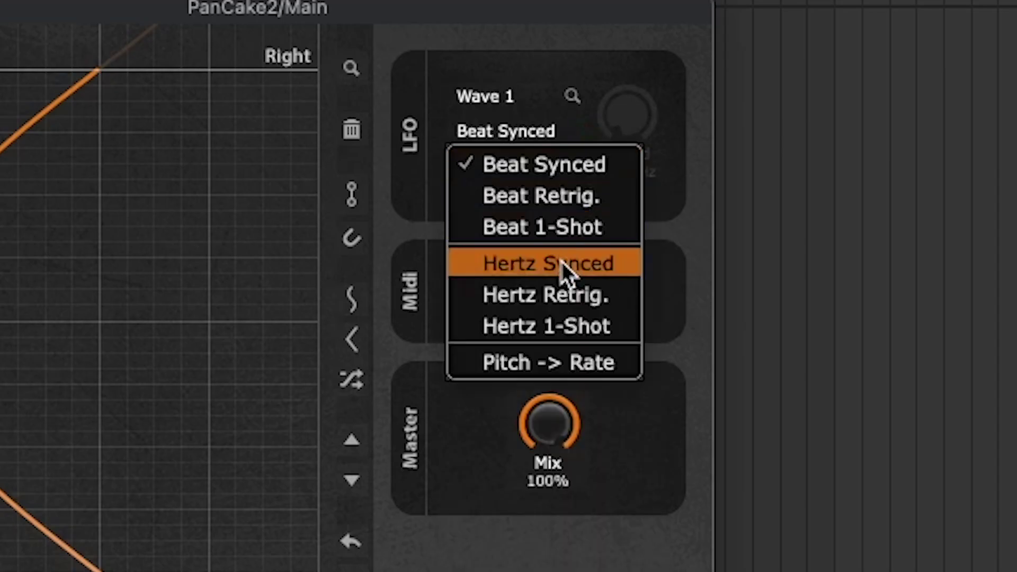
left_click(597, 266)
left_click_drag(637, 113, 637, 85)
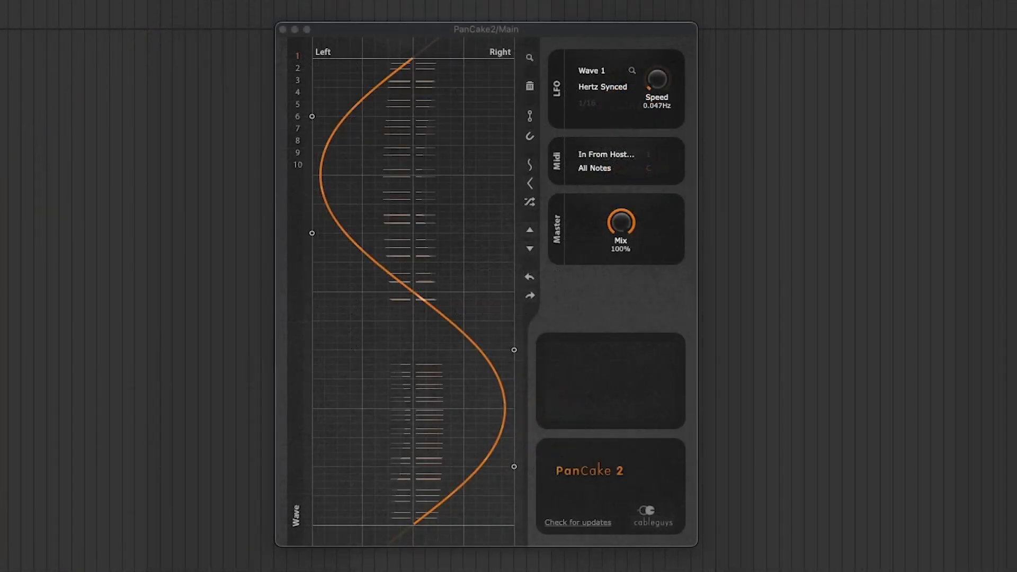
left_click_drag(656, 79, 657, 53)
Return the LFO to Beat Synced mode, try a 1/32 rate, and set the rate to 1/16.
left_click(602, 86)
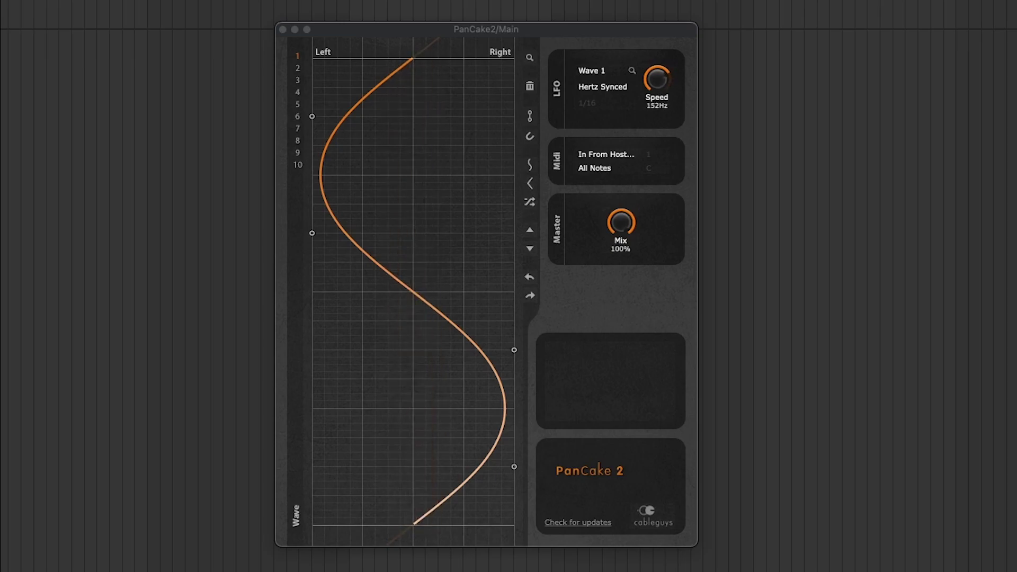
left_click(587, 102)
left_click(618, 149)
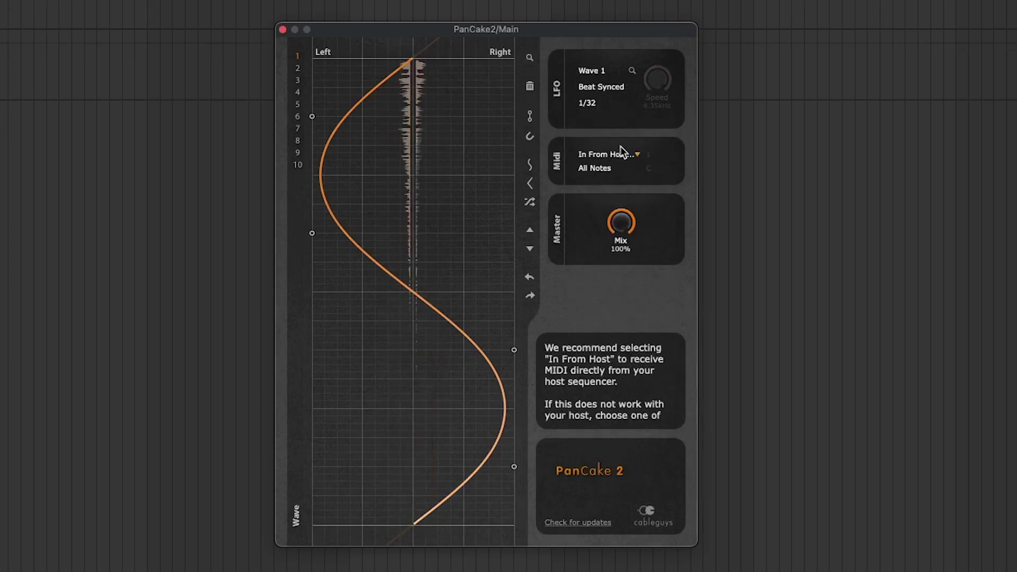
left_click(635, 104)
left_click(617, 164)
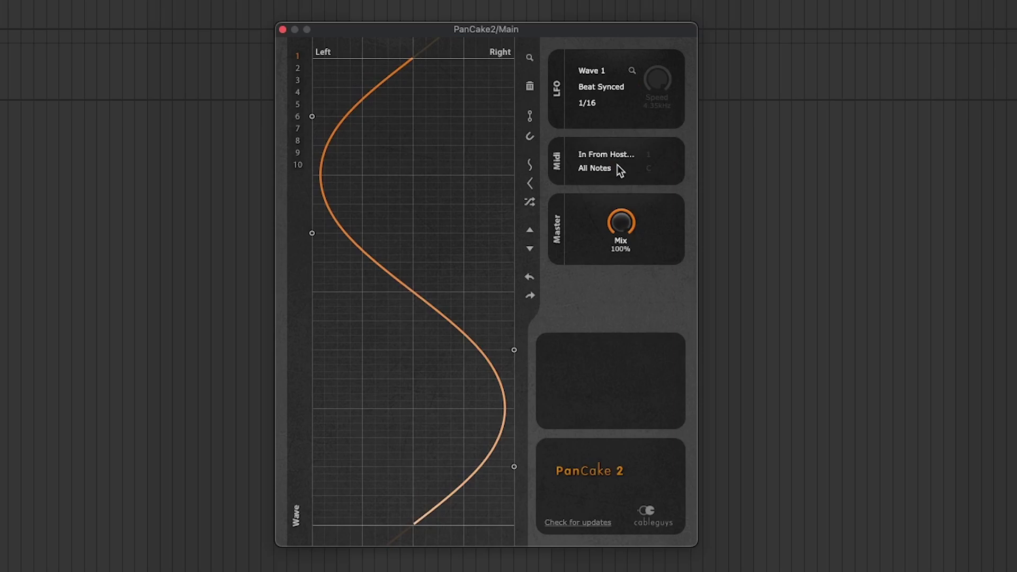
Switch the LFO to Beat Retrig. mode, try rates of 1/8 and 1/64, and set the rate to 1/32.
left_click(636, 90)
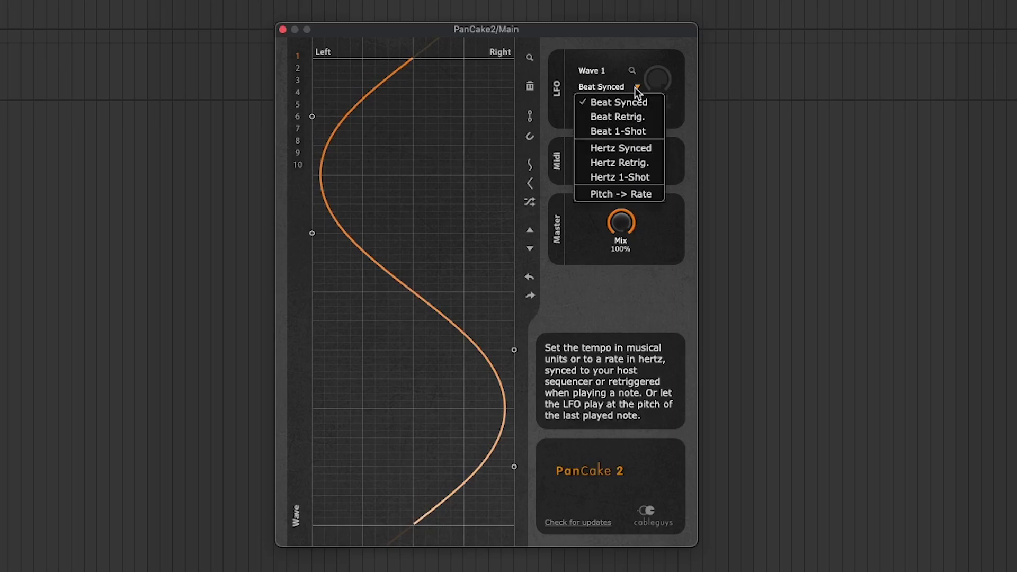
left_click(624, 116)
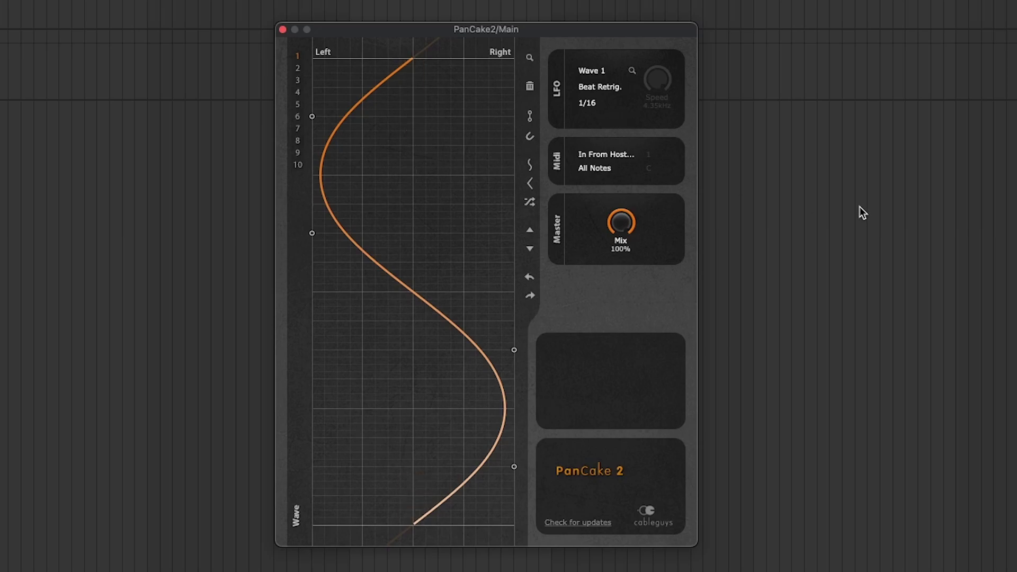
left_click(636, 102)
left_click(631, 172)
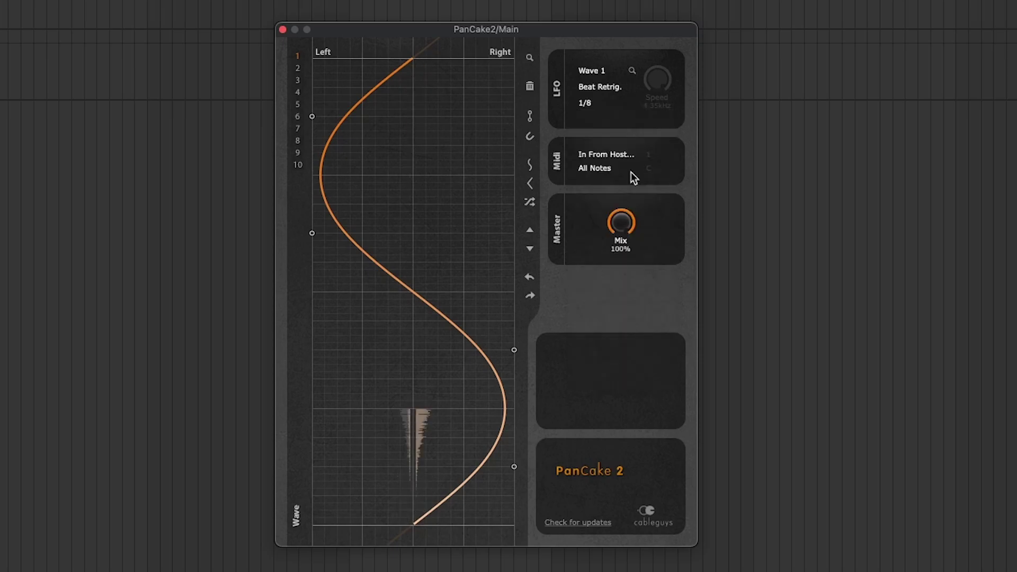
left_click(635, 102)
left_click(627, 141)
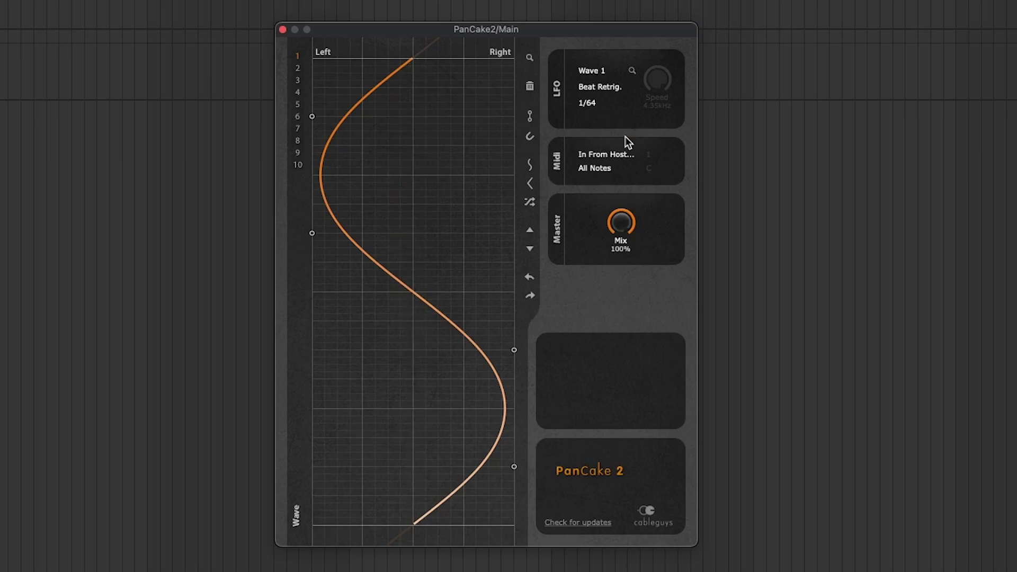
left_click(637, 104)
left_click(629, 153)
Make the wave's third point a hard corner and expose its X, Y and Type parameters on the PanCake2 device.
scroll(626, 151, "down", 1)
left_click(513, 350)
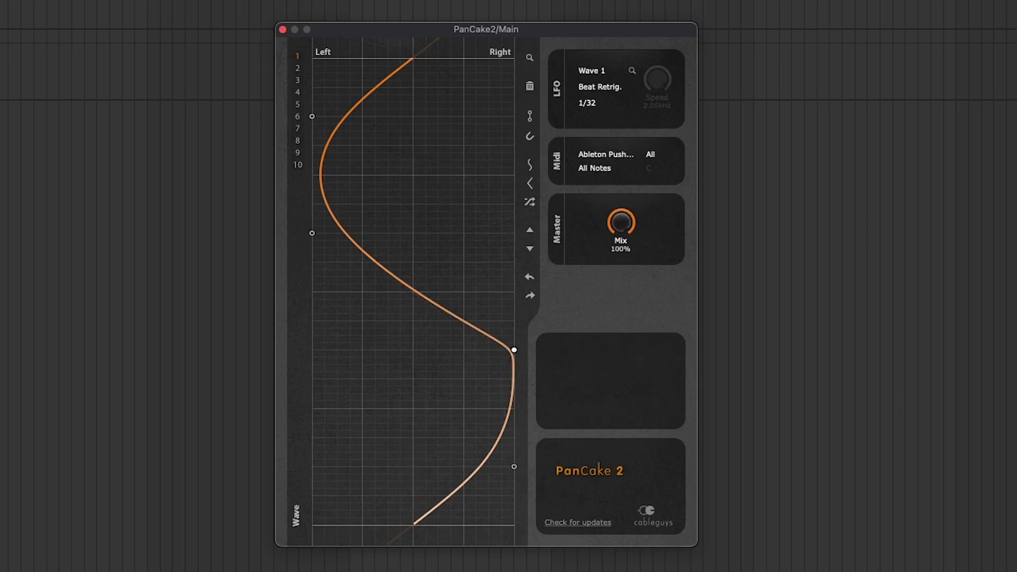
left_click(199, 366)
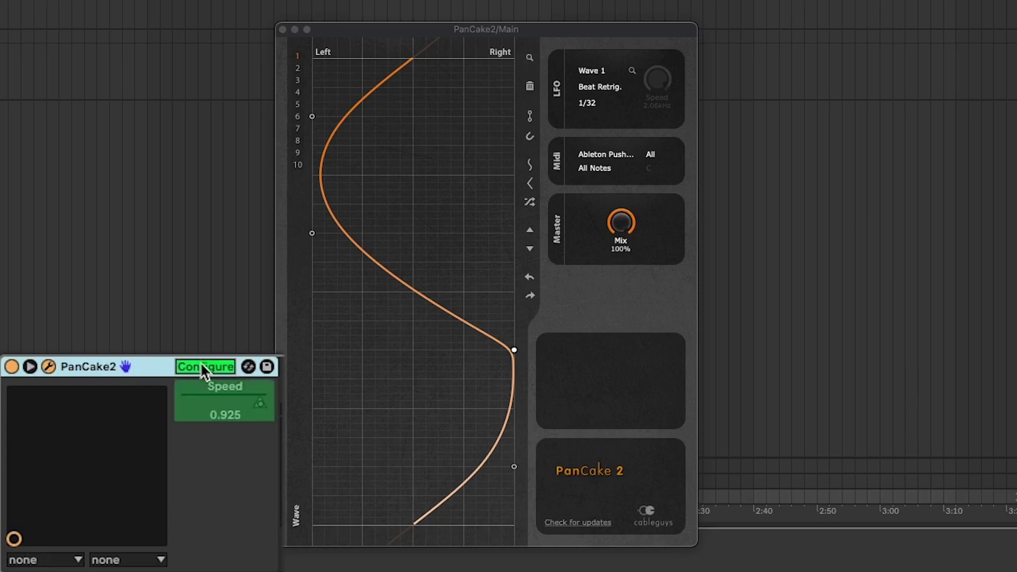
left_click(514, 350)
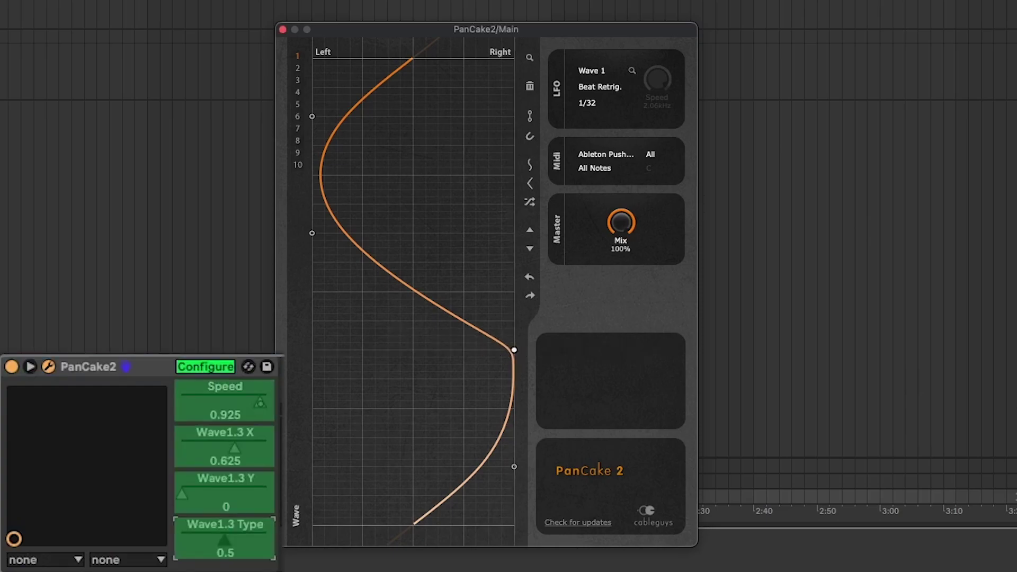
left_click(203, 365)
Raise Wave1.3 X to about 0.91, set Wave1.3 Y to about 0.29, and lower X toward the wave's middle.
mouse_move(240, 456)
left_mouse_down()
mouse_move(239, 503)
mouse_move(247, 464)
left_mouse_up()
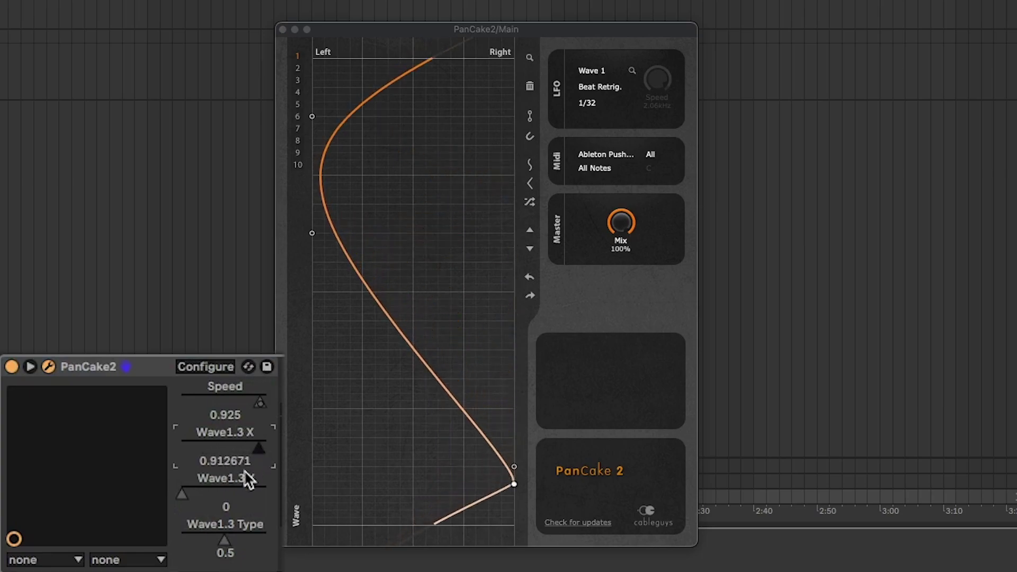
left_click_drag(183, 491, 215, 484)
double_click(259, 454)
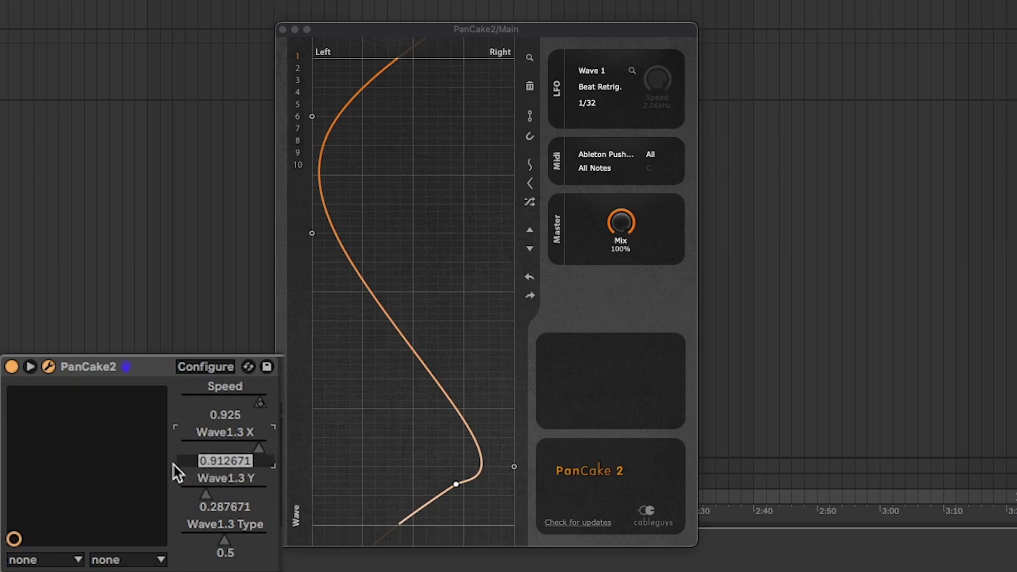
left_click_drag(261, 452, 262, 476)
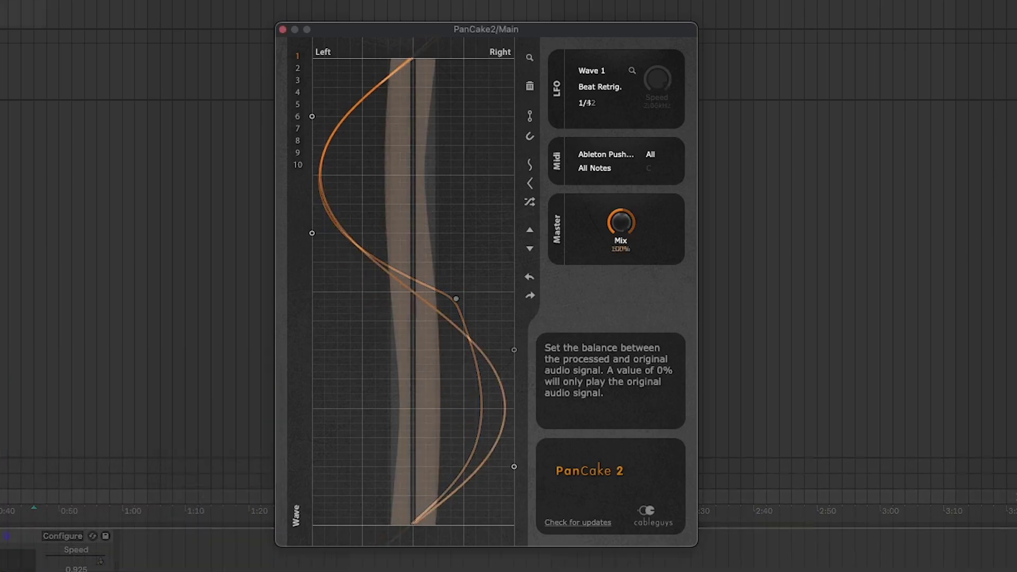
Adjust the master mix, set the LFO rate to 1/16, and reduce the mix to 21%.
left_click_drag(621, 223, 616, 106)
left_click(636, 104)
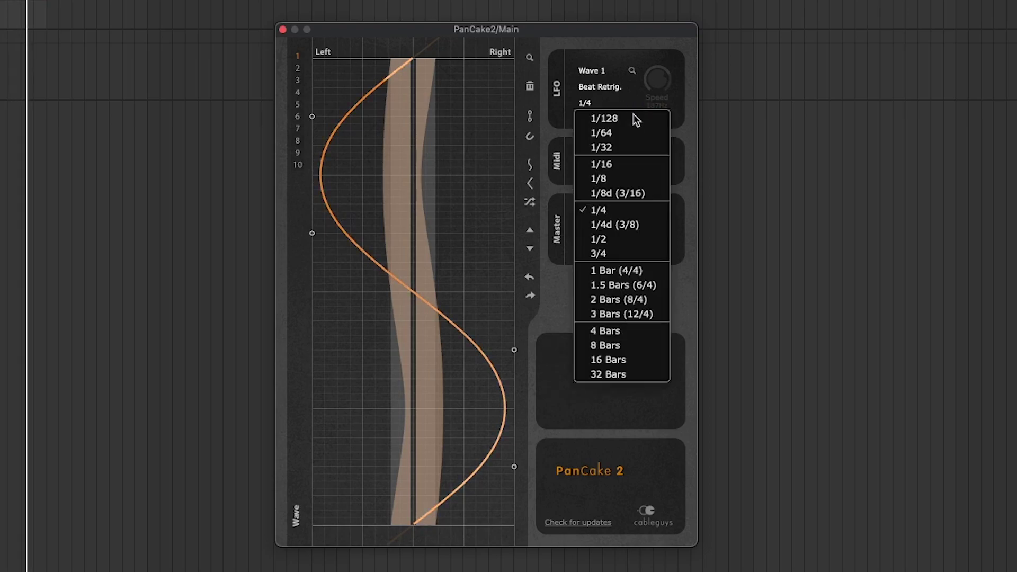
left_click(604, 163)
left_click_drag(621, 223, 621, 318)
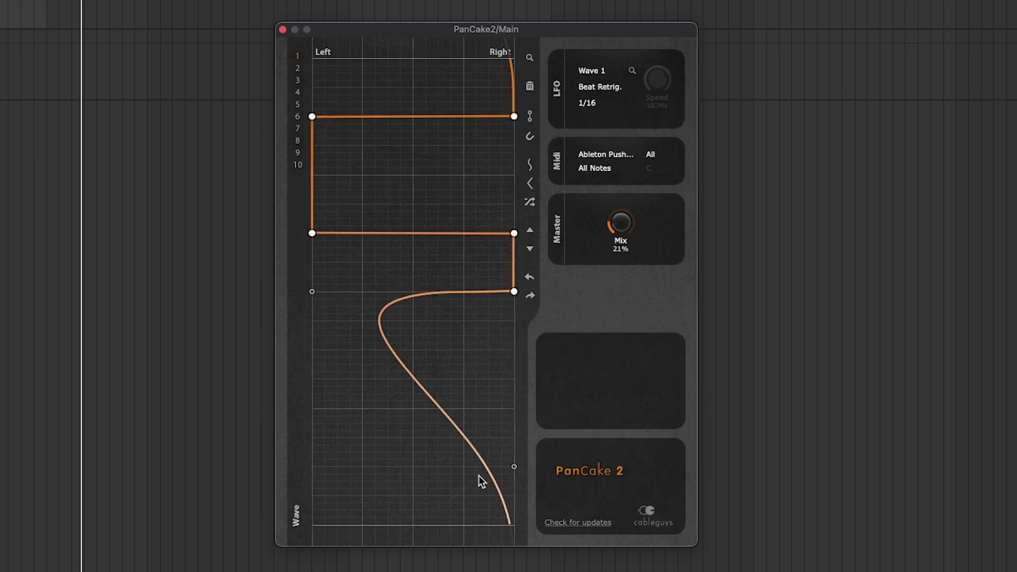
Extend the stepped wave with hard points at the left edge and a matching hard point at the right edge.
left_click_drag(477, 463, 311, 350)
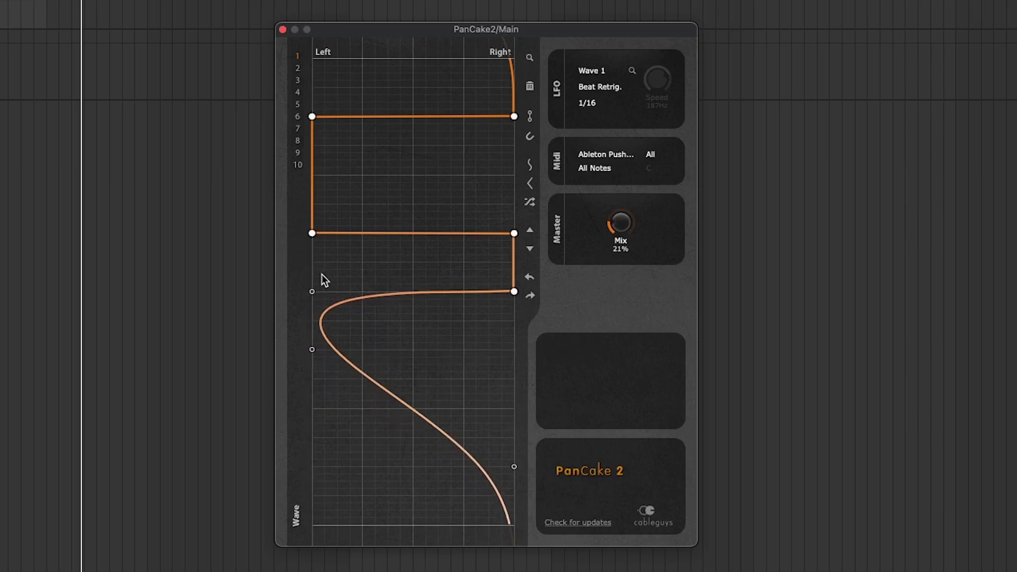
left_click(313, 292)
left_click(313, 349)
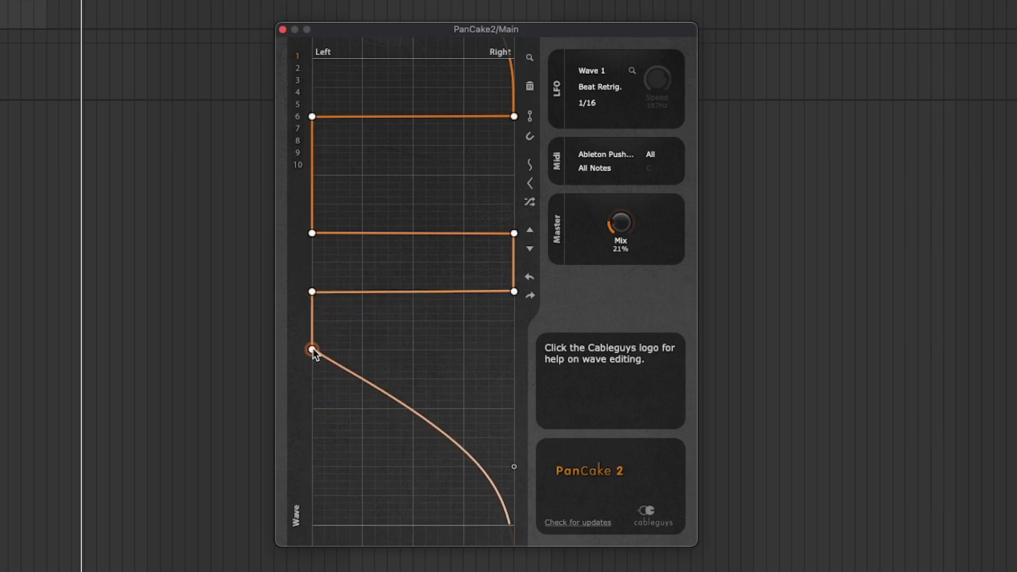
left_click_drag(411, 411, 514, 351)
double_click(514, 352)
left_click(513, 351)
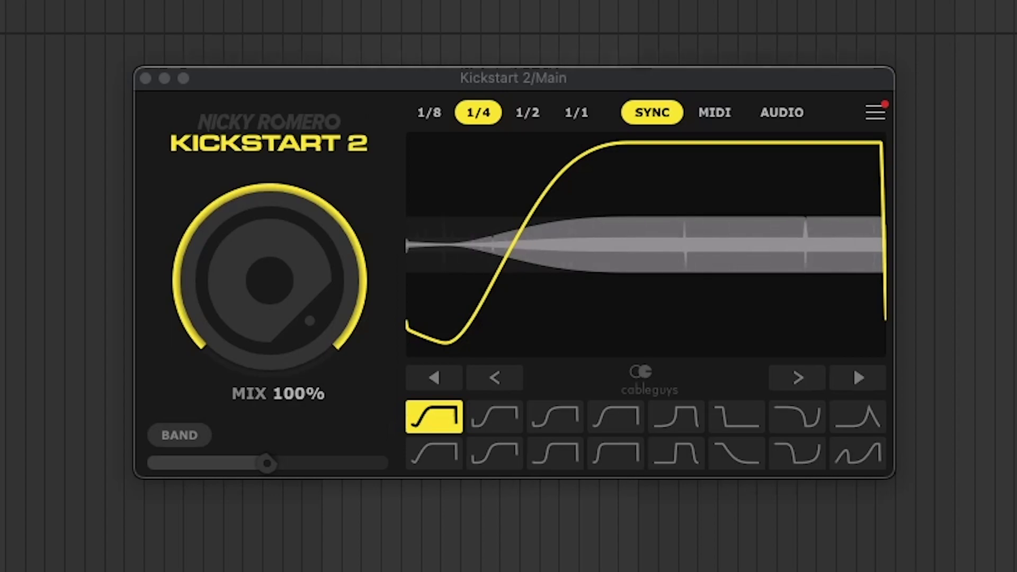
In Kickstart 2, try several ducking curves, including Short Kick and Extreme Short, and select the third curve in the second row.
left_click(573, 424)
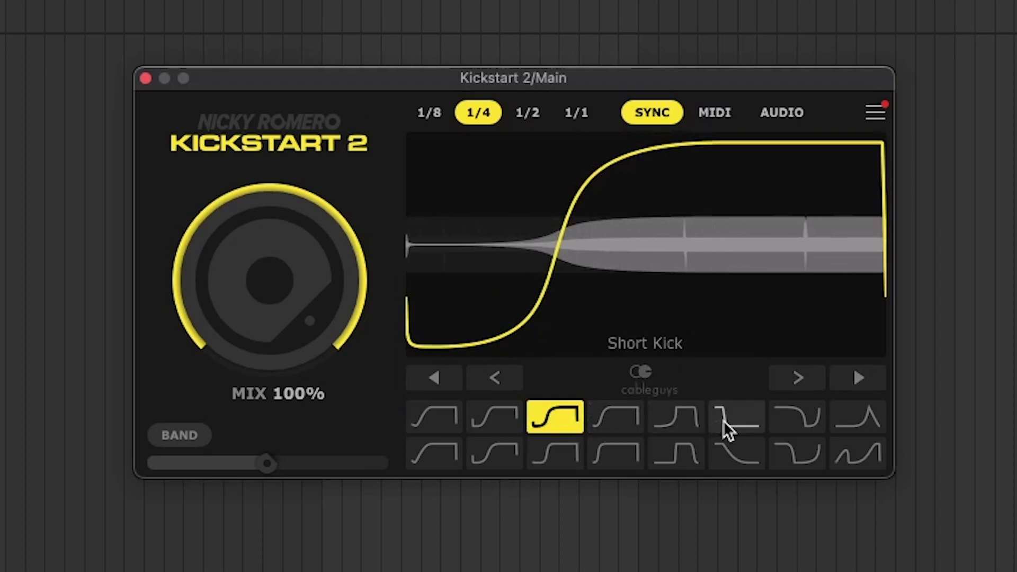
left_click(666, 456)
left_click(620, 459)
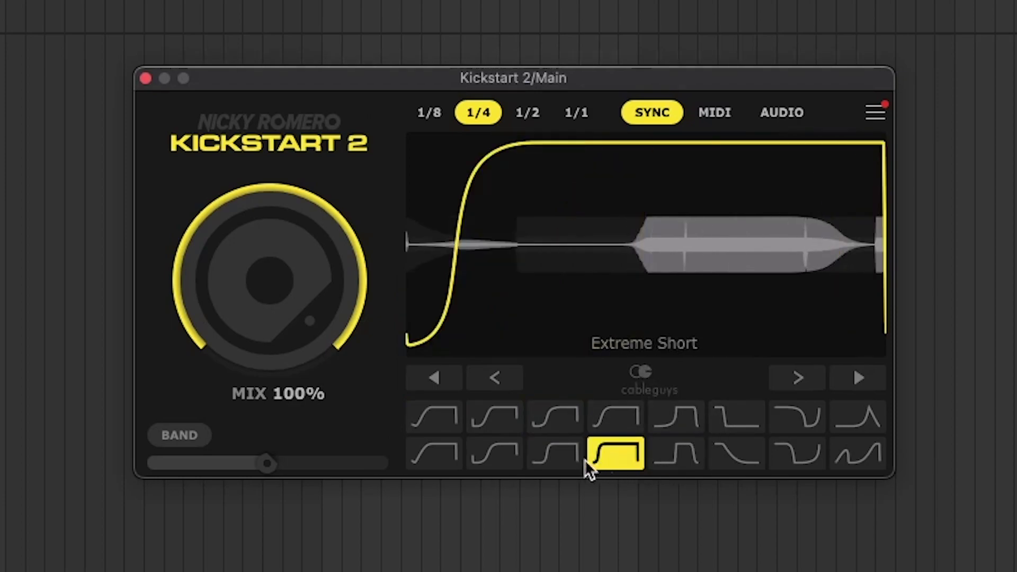
left_click(564, 461)
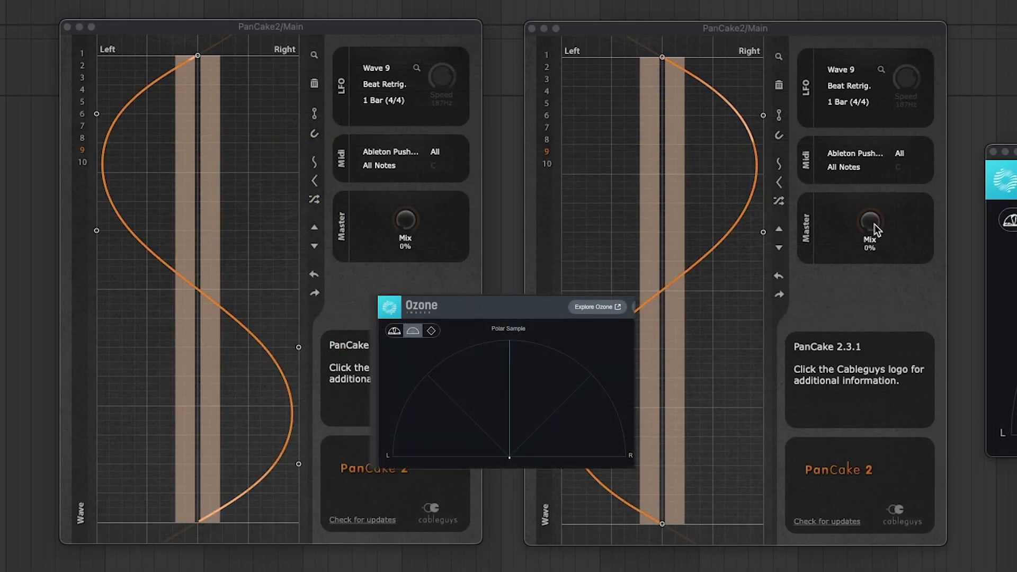
Raise the mix to 100% on both PanCake2 instances with the mirrored Wave 9 curves.
left_click_drag(874, 224, 874, 171)
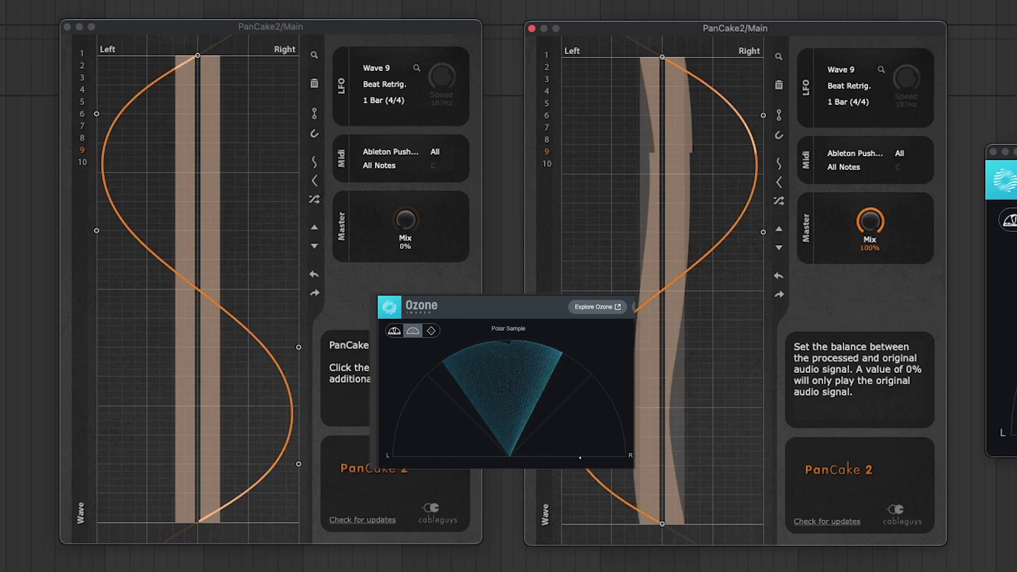
left_click_drag(405, 222, 405, 180)
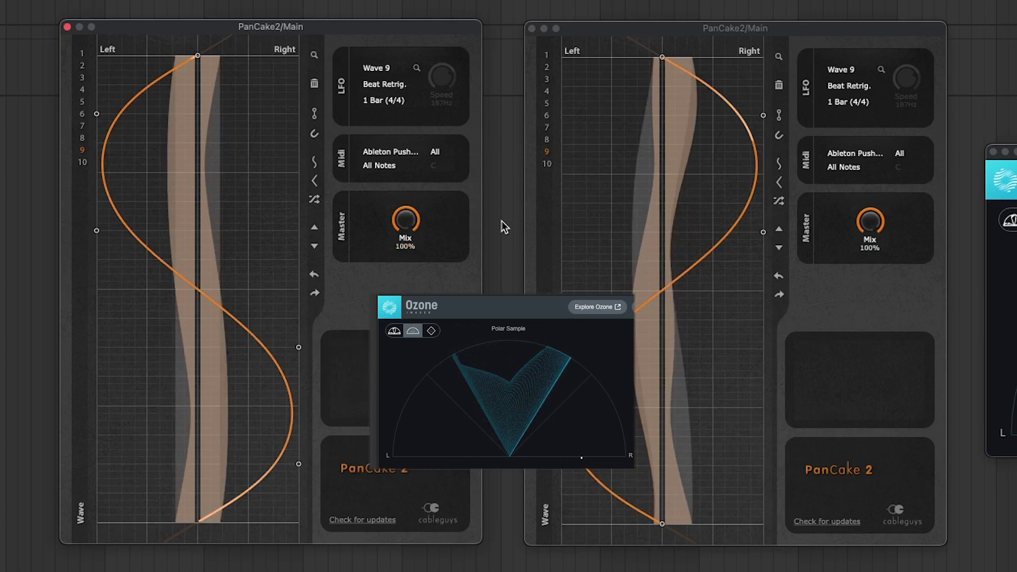
Set the LFO length to 1/2 on both mirrored PanCake2 instances.
left_click(889, 103)
left_click(885, 101)
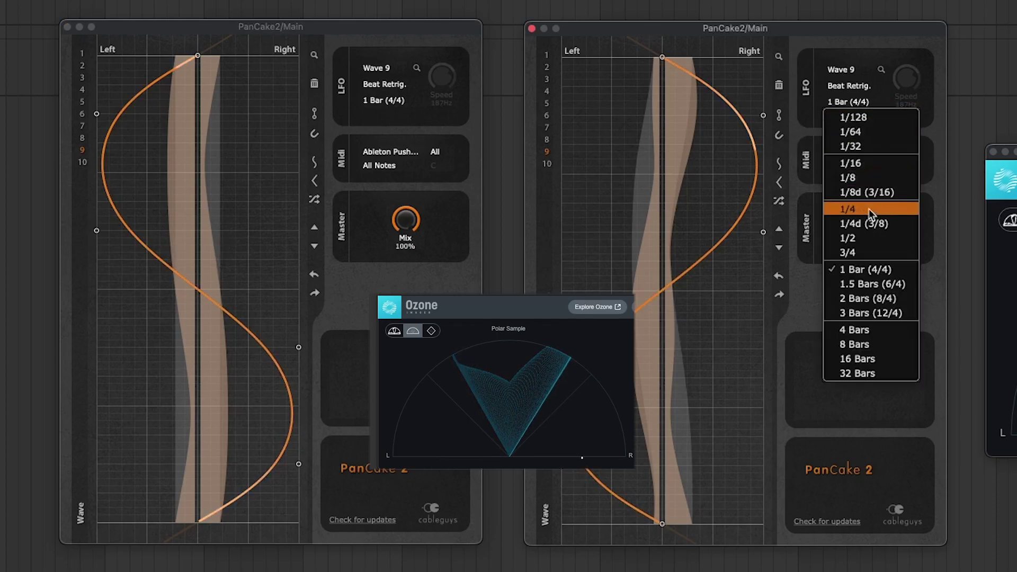
left_click(859, 237)
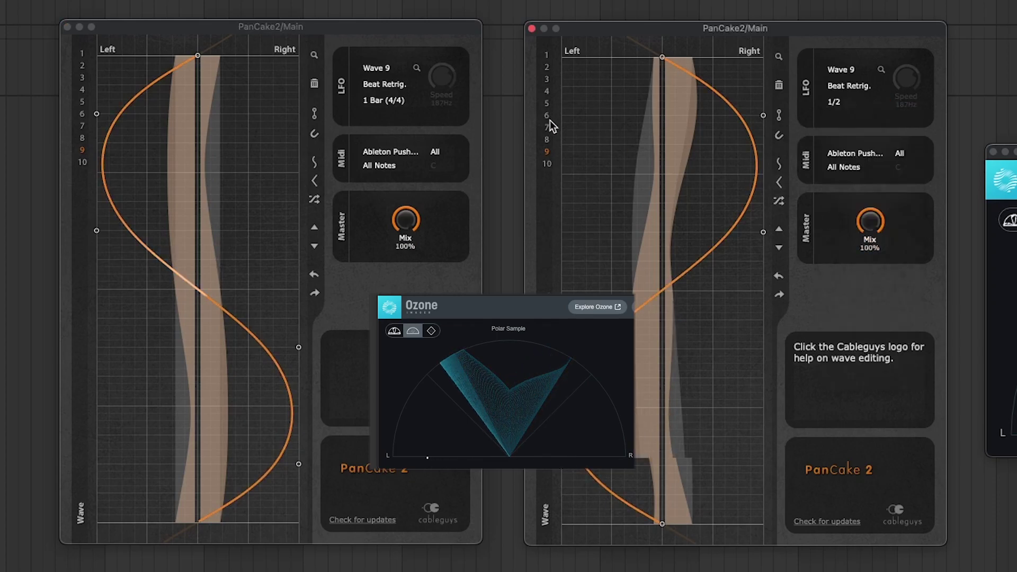
left_click(421, 102)
left_click(422, 101)
left_click(405, 237)
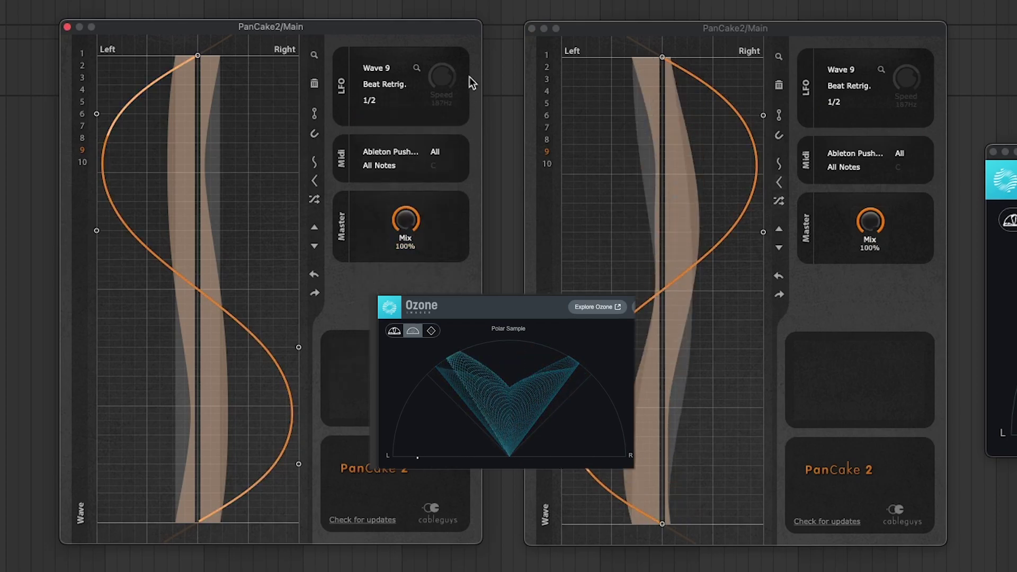
Shorten the LFO length to 1/8 on both mirrored PanCake2 instances.
left_click(424, 104)
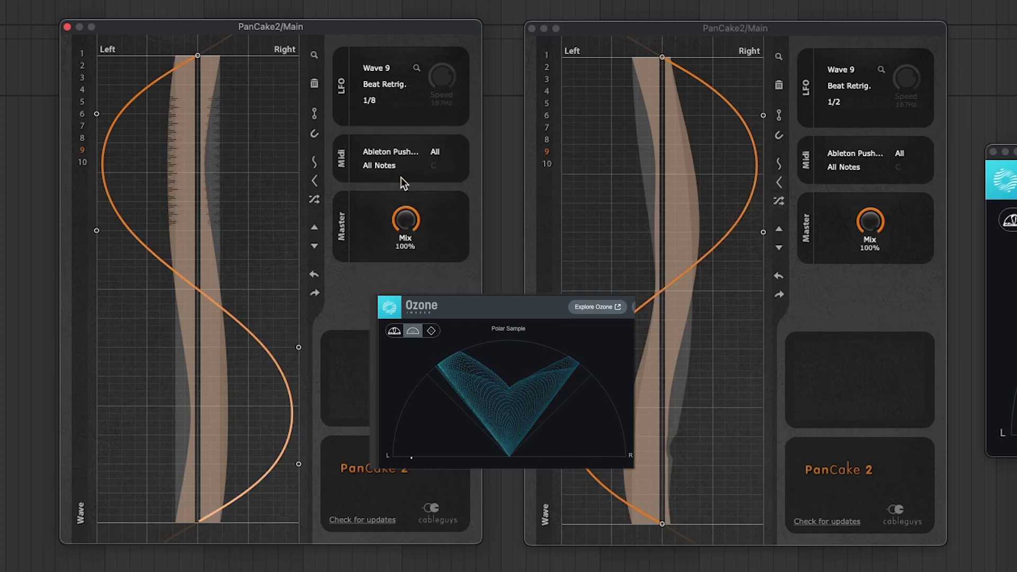
left_click(402, 177)
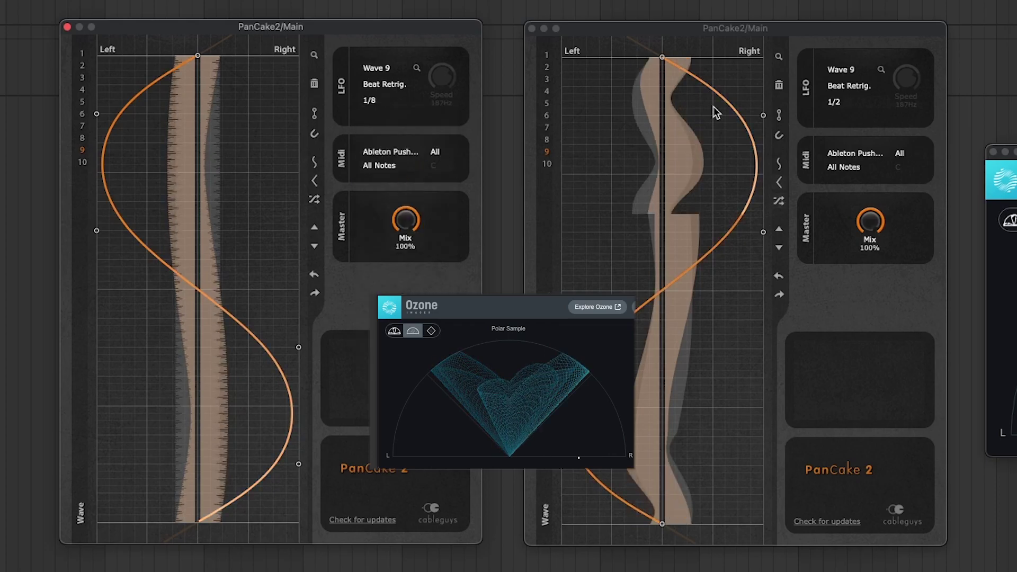
left_click(877, 105)
left_click(856, 175)
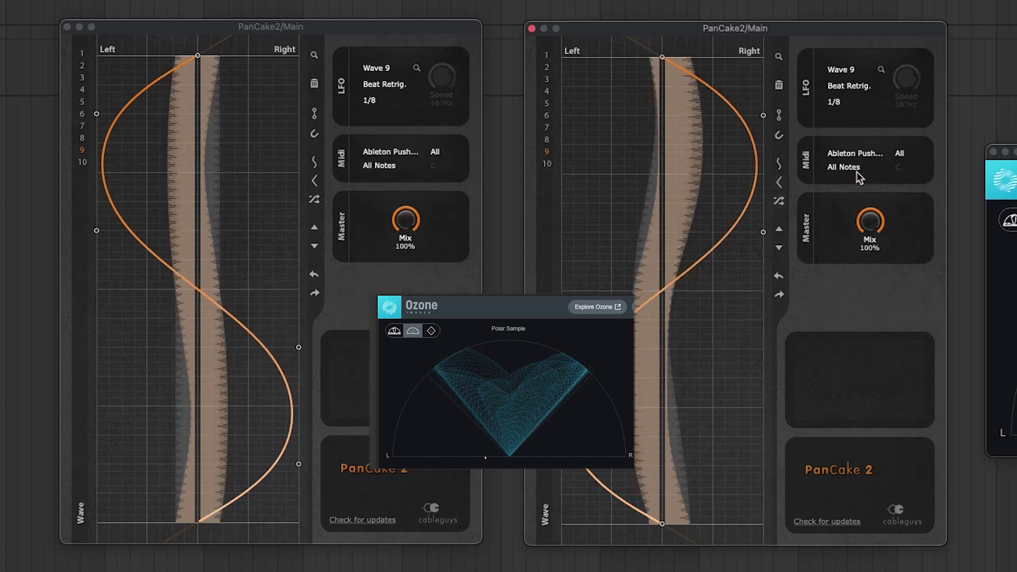
Set the LFO length to 1/16 on both mirrored PanCake2 instances.
left_click(420, 100)
left_click(420, 99)
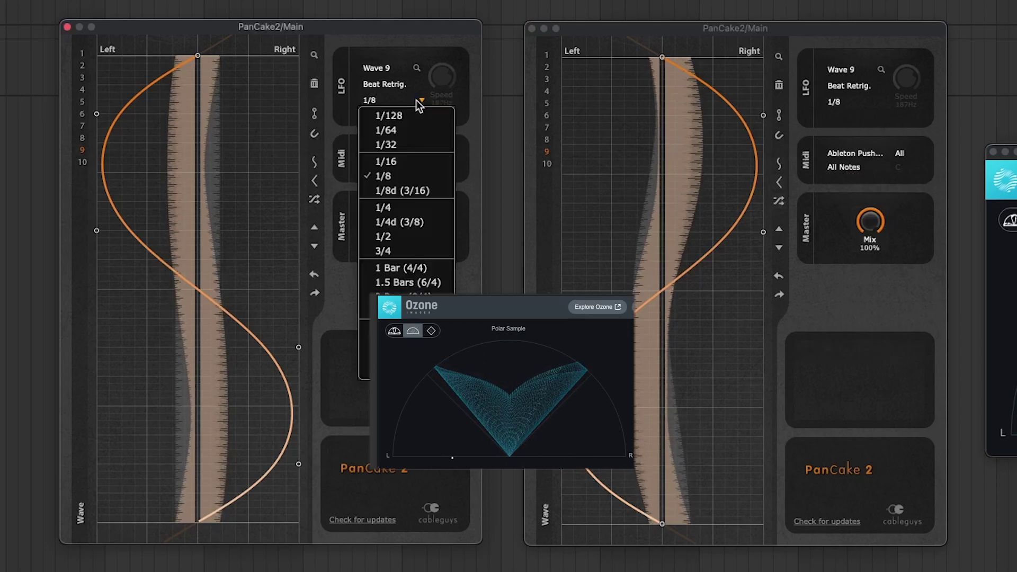
left_click(408, 160)
left_click(747, 97)
left_click(884, 100)
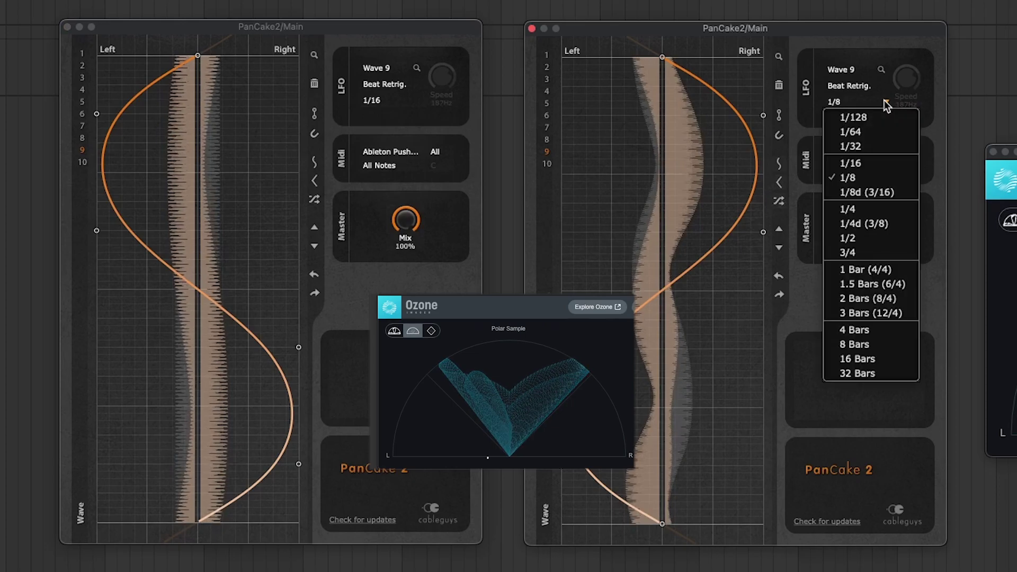
left_click(867, 162)
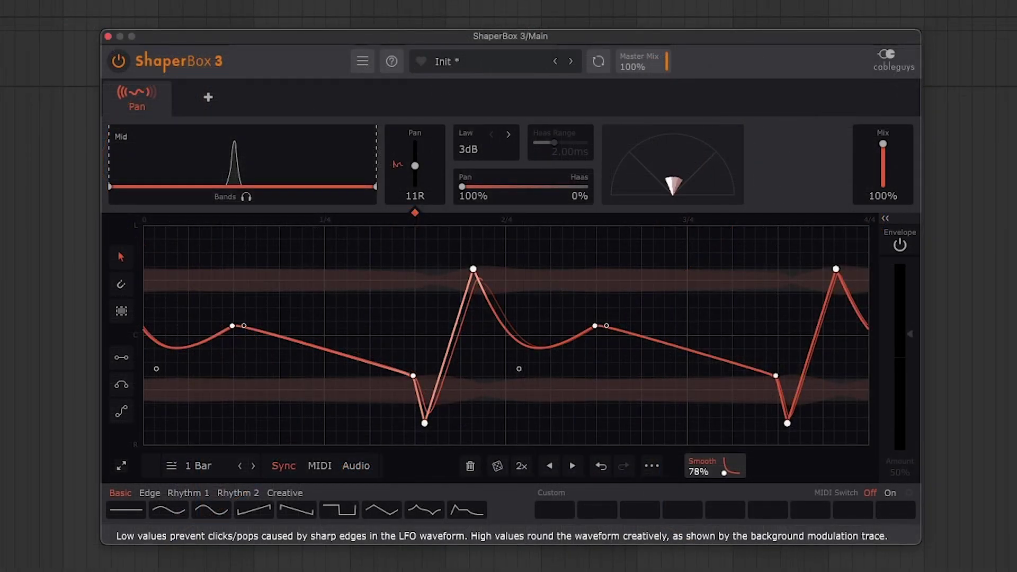
In ShaperBox 3's Pan shaper, set Smooth to 68%, the Pan/Haas balance to 52%/100%, and the Haas range to 15.3 ms.
mouse_move(705, 466)
left_mouse_down()
mouse_move(704, 495)
mouse_move(705, 474)
mouse_move(726, 472)
left_mouse_up()
left_click_drag(462, 187, 553, 187)
left_click_drag(553, 142, 572, 142)
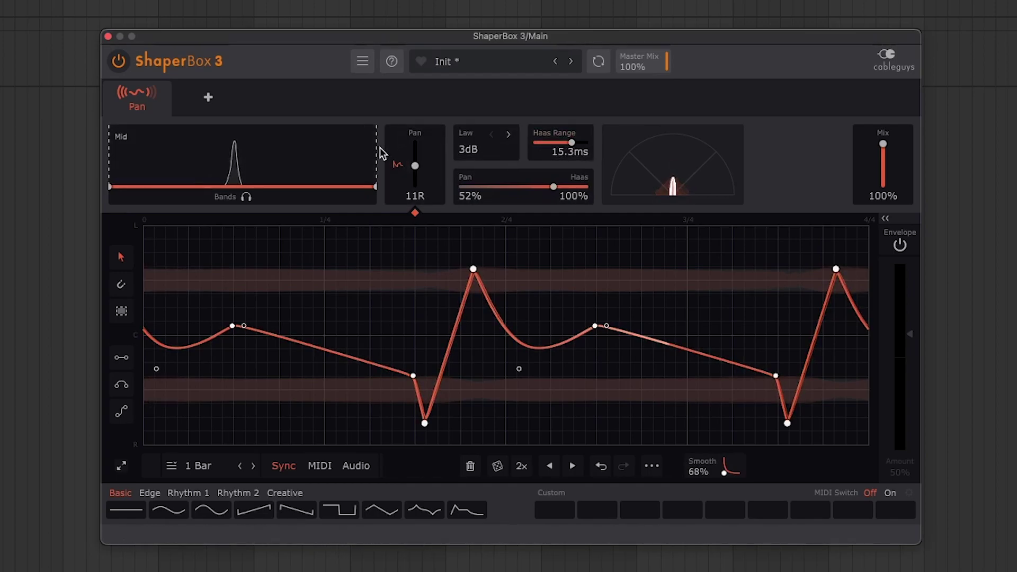
Split off a high band at 194 Hz in the Pan shaper, switch between the bands, and remove the split.
left_click_drag(372, 149, 194, 149)
left_click(229, 159)
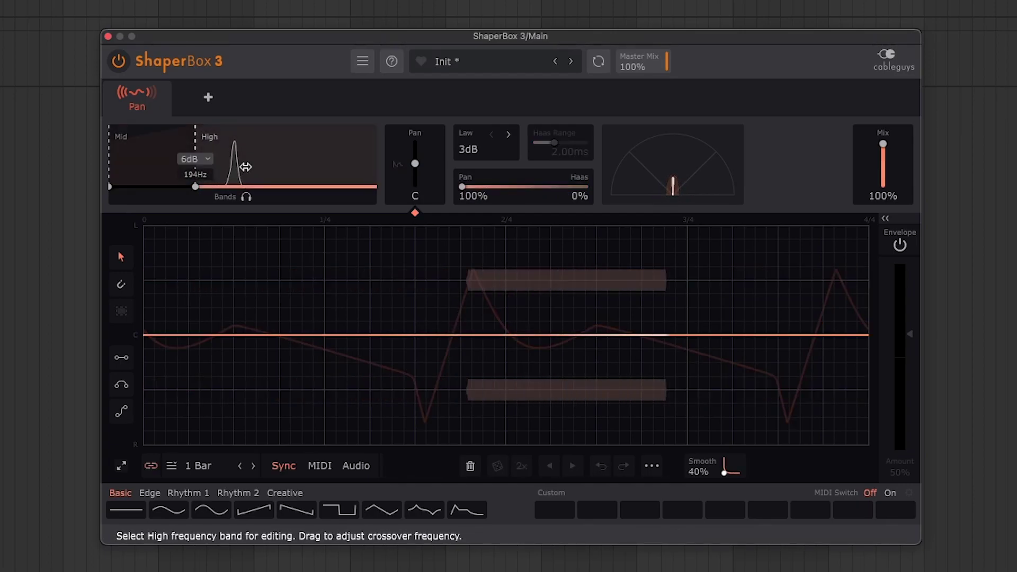
left_click(159, 159)
left_click_drag(195, 149, 377, 148)
Split off a low band in the Pan shaper, set its crossover to 219 Hz, and select the mid band for editing.
left_click_drag(142, 157, 210, 159)
left_click(159, 158)
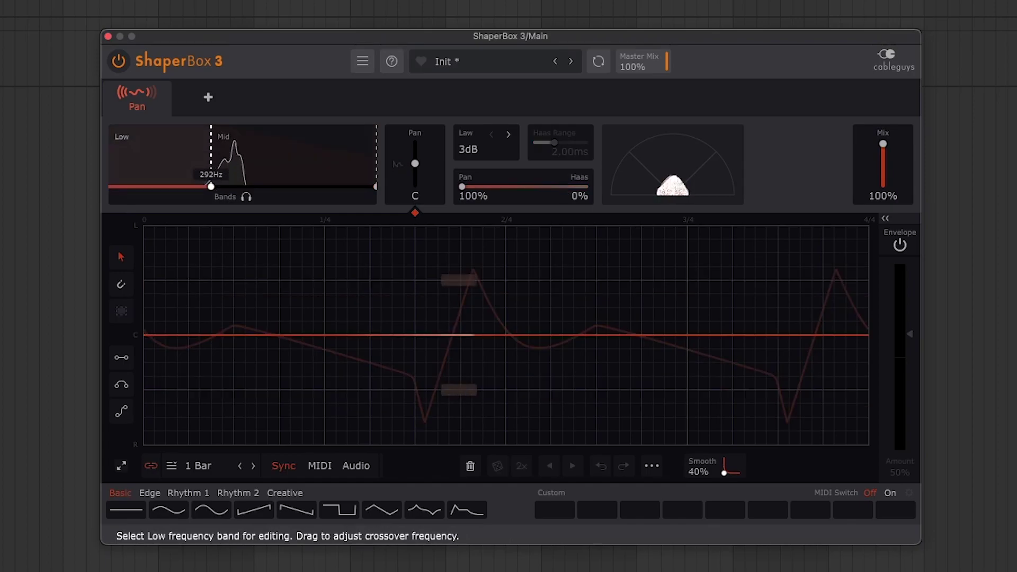
left_click(259, 161)
left_click_drag(230, 142, 219, 142)
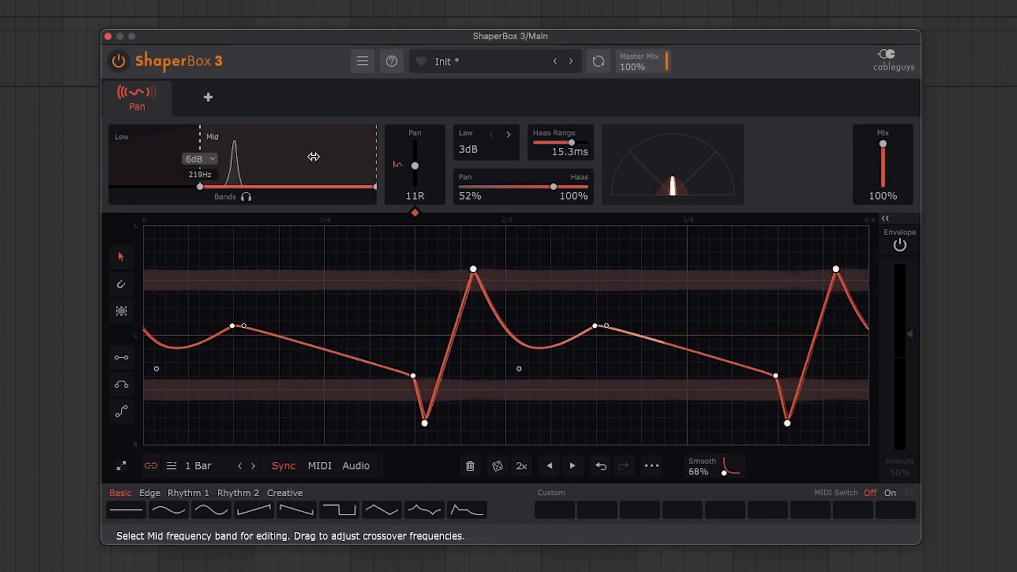
Add a Noise shaper, choose a preset wave, randomize it several times, and double the resulting wave.
left_click(207, 103)
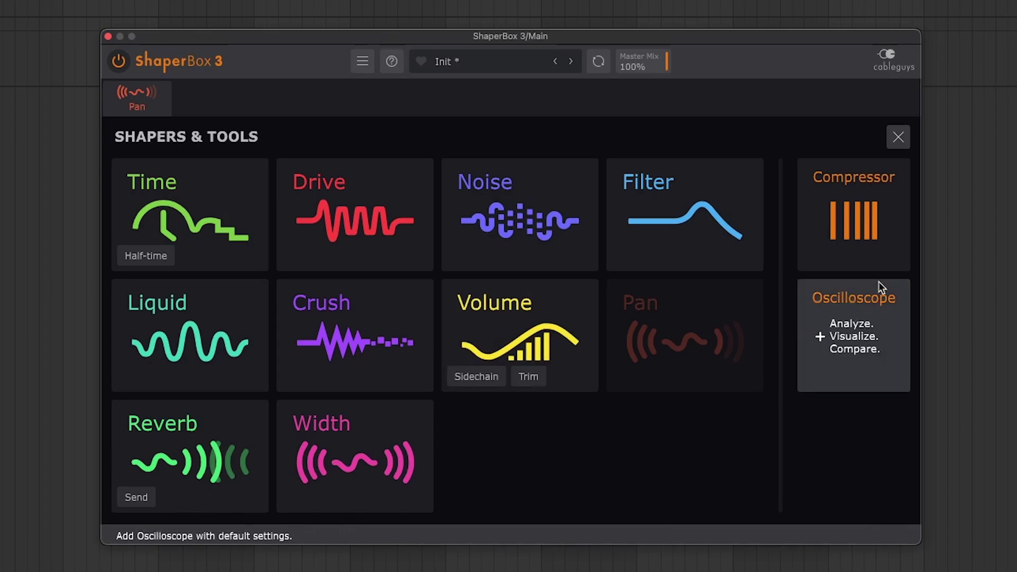
left_click(536, 186)
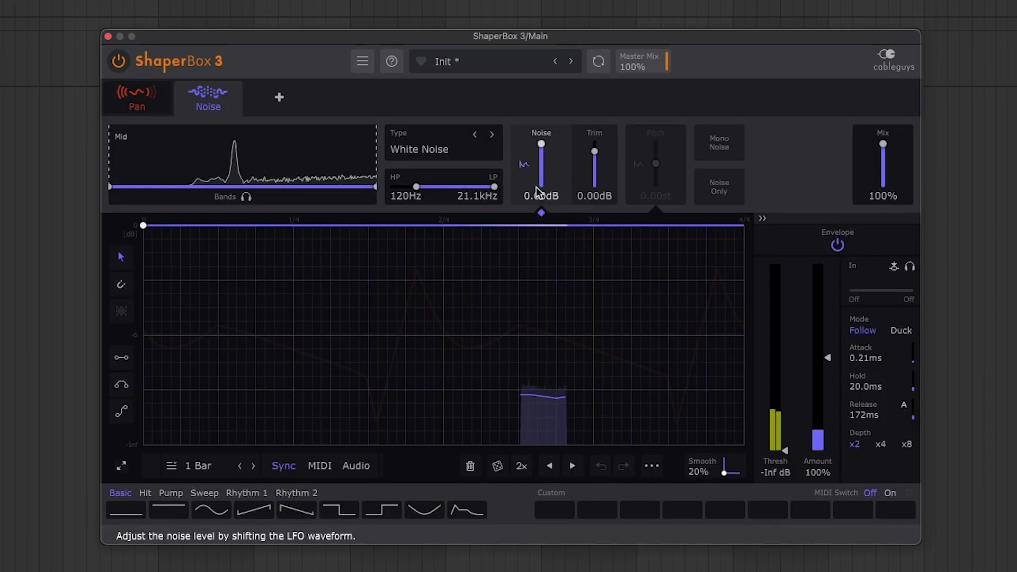
left_click(297, 511)
left_click(496, 468)
left_click(496, 468)
left_click(496, 468)
left_click(523, 469)
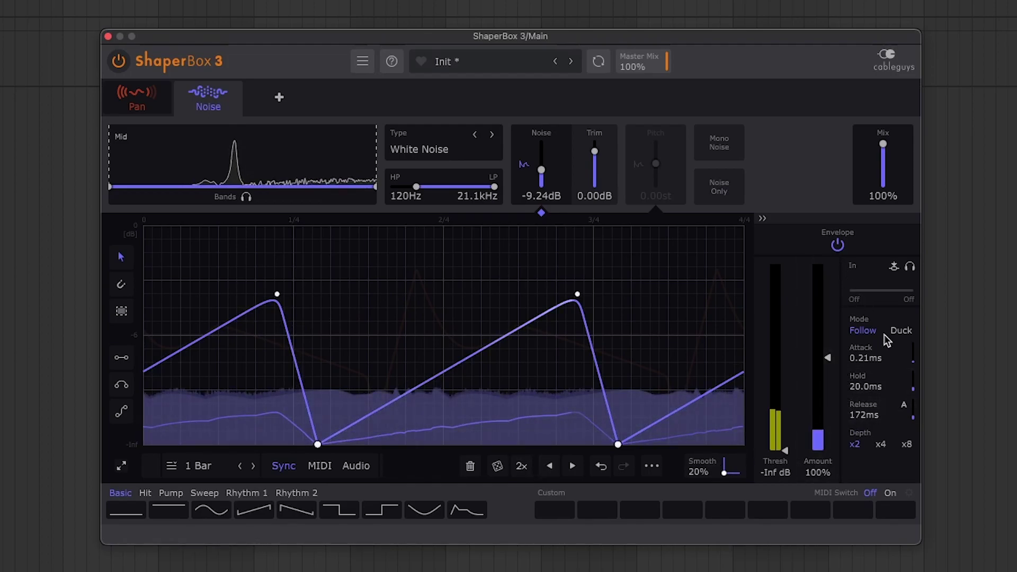
Set the noise type to Cassette A-Side and limit its frequency range with the high-pass filter and a low-band crossover.
left_click(431, 148)
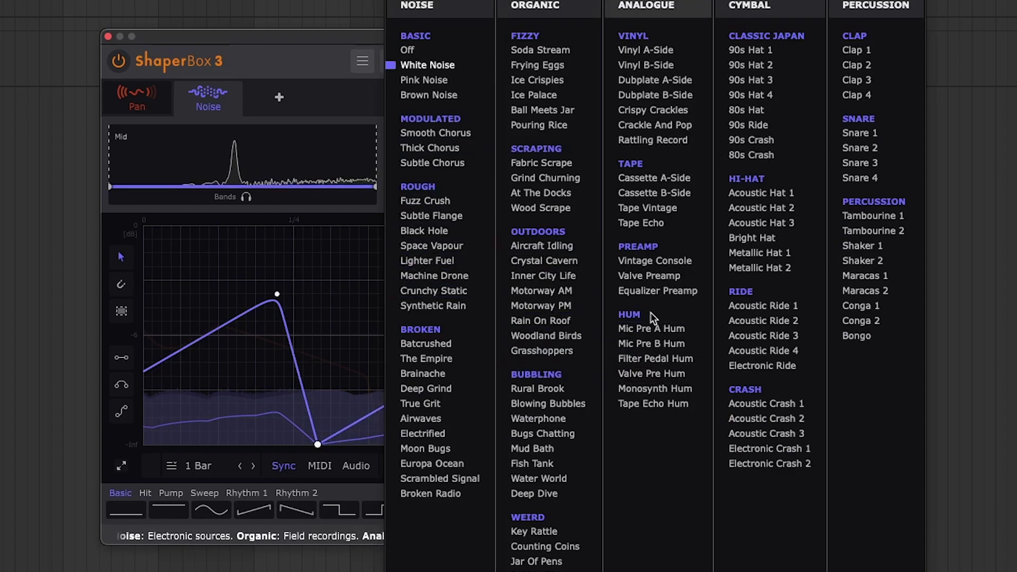
left_click(643, 181)
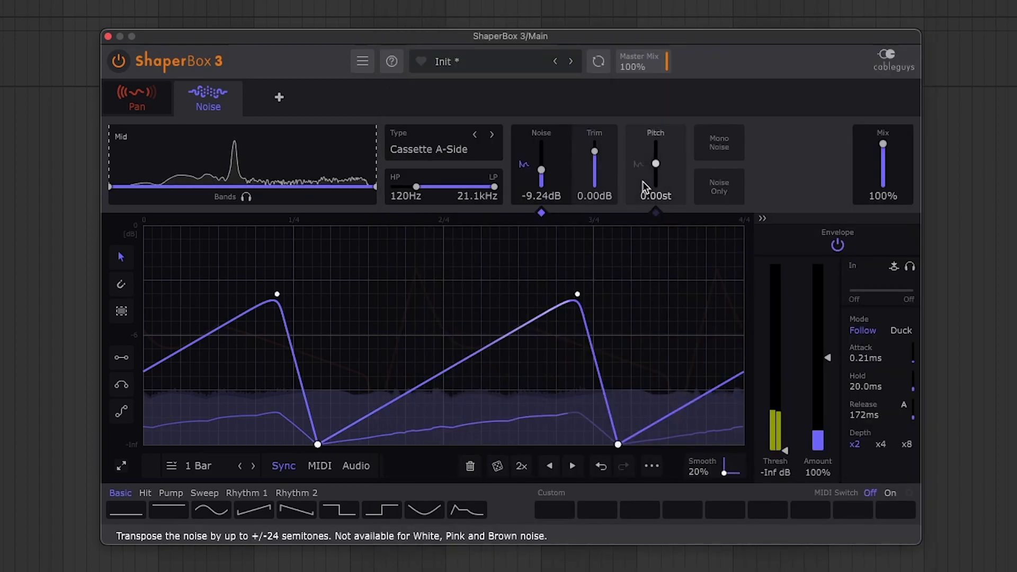
left_click_drag(415, 186, 418, 186)
left_click_drag(110, 186, 130, 186)
left_click_drag(194, 186, 264, 187)
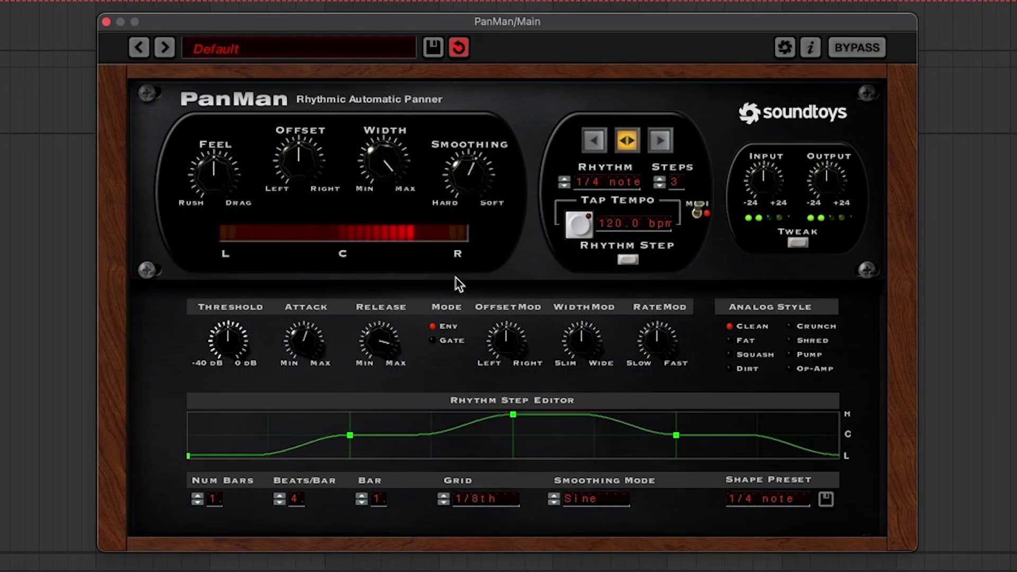
In Outer Space 2, turn the mode selector to H3 + Reverb.
left_click_drag(483, 121, 355, 200)
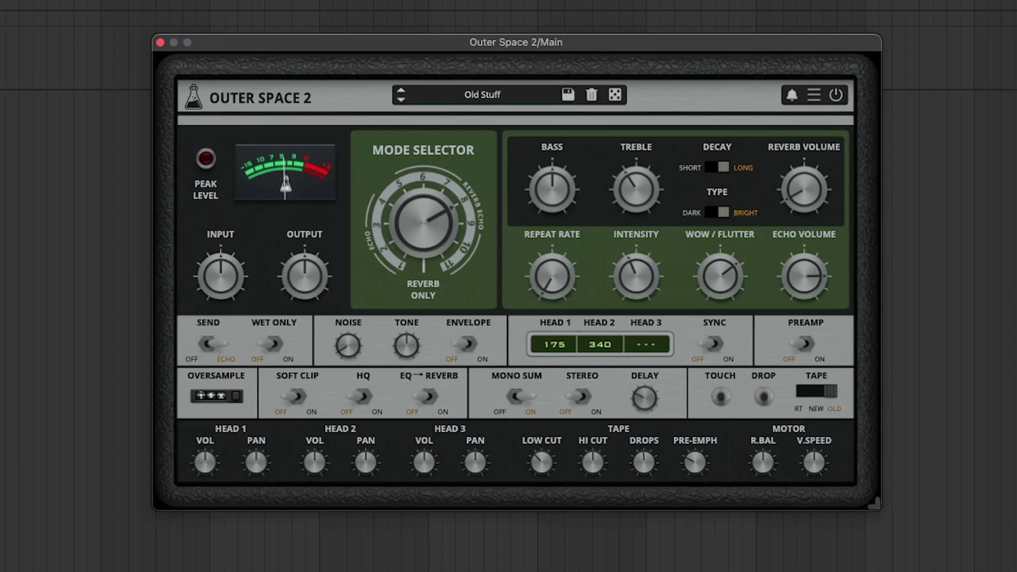
left_click_drag(467, 228, 443, 254)
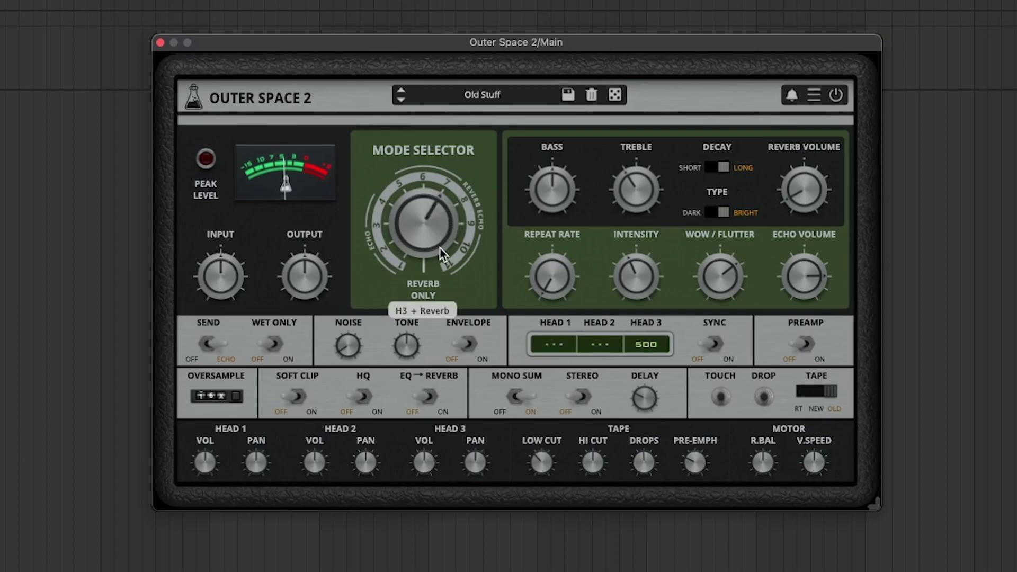